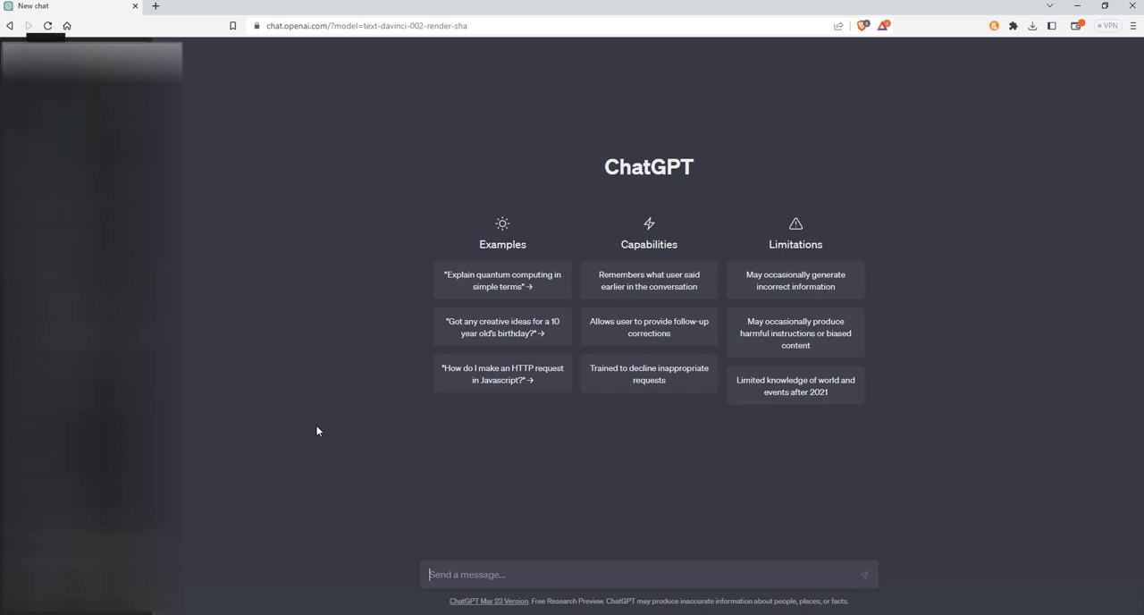
Step: Begin the chat message with "can you describe as a dungeon master would"
type("can you describe as a dun")
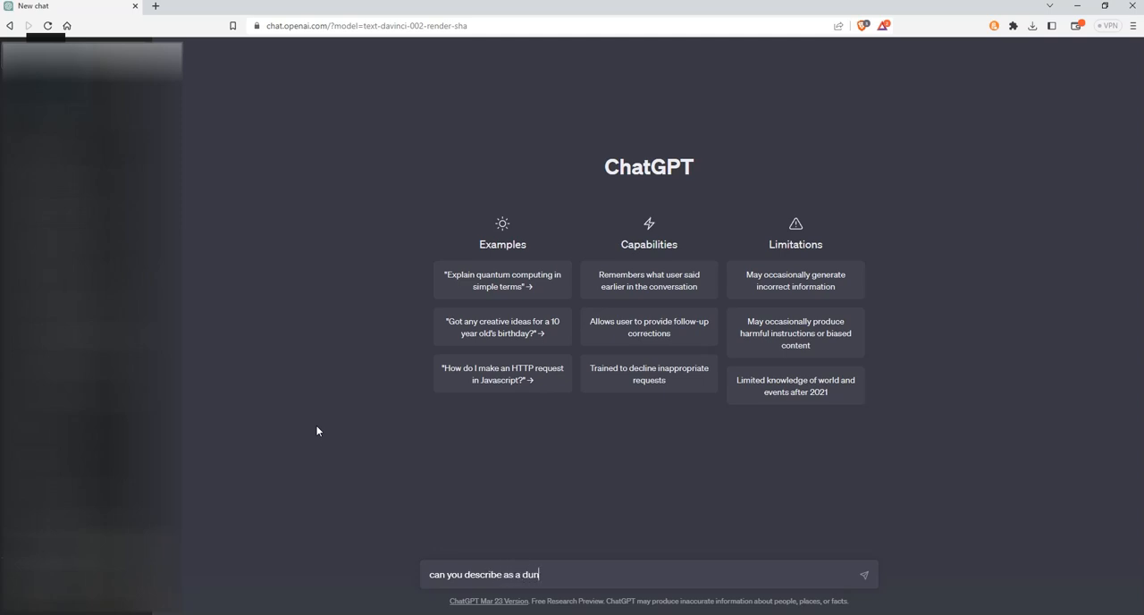
type("geon master would an old aba")
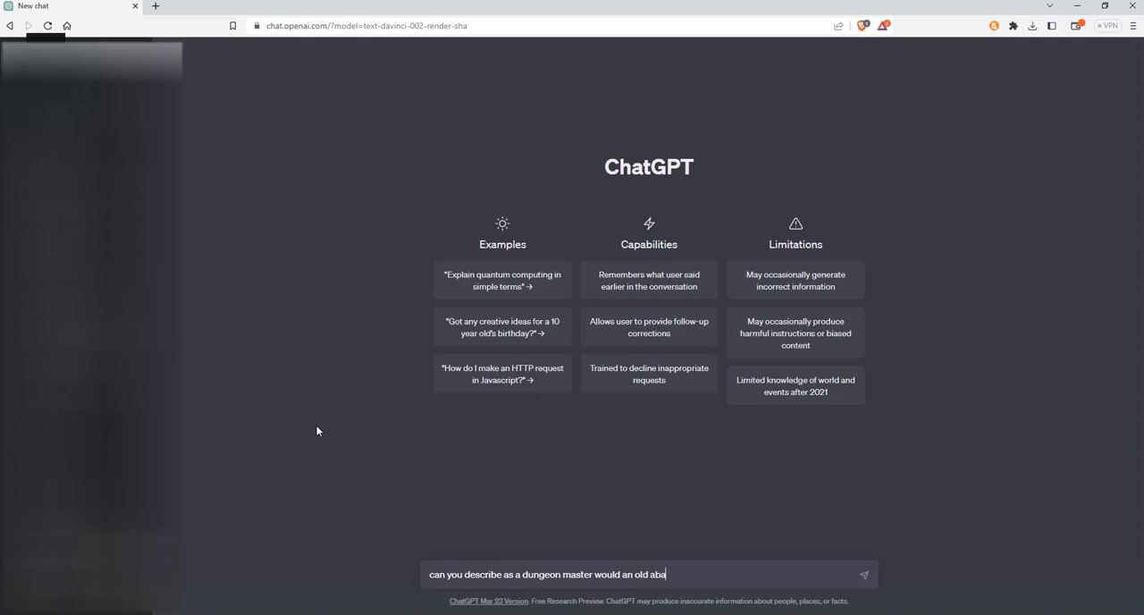
Step: Continue the message with "an old abandoned tower" as the subject to describe
type("ndoned tower in a wood")
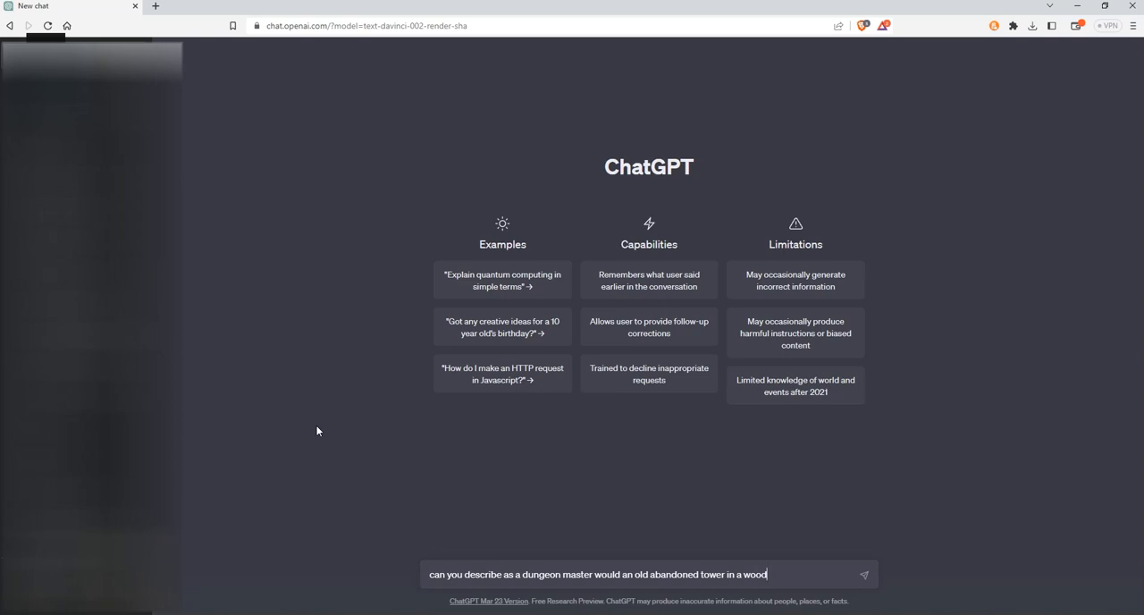
Step: Extend the message with the tower's setting, "in a clearing in a dense dark forest"
key("BackSpace")
key("BackSpace")
key("BackSpace")
key("BackSpace")
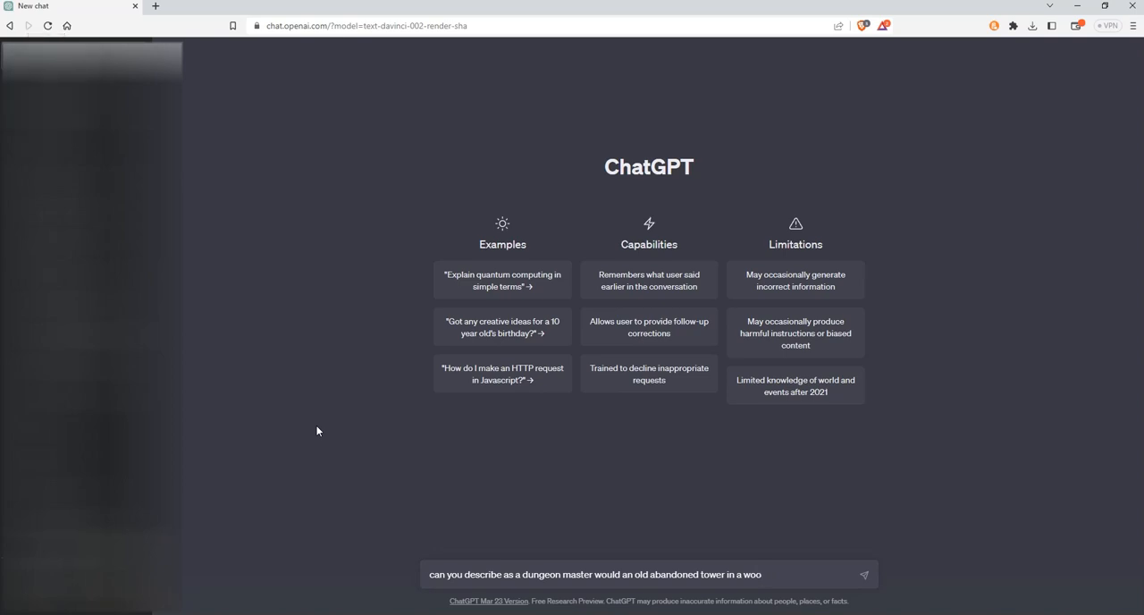
type("cleariun")
key("BackSpace")
key("BackSpace")
type("ng in a dense dark forest")
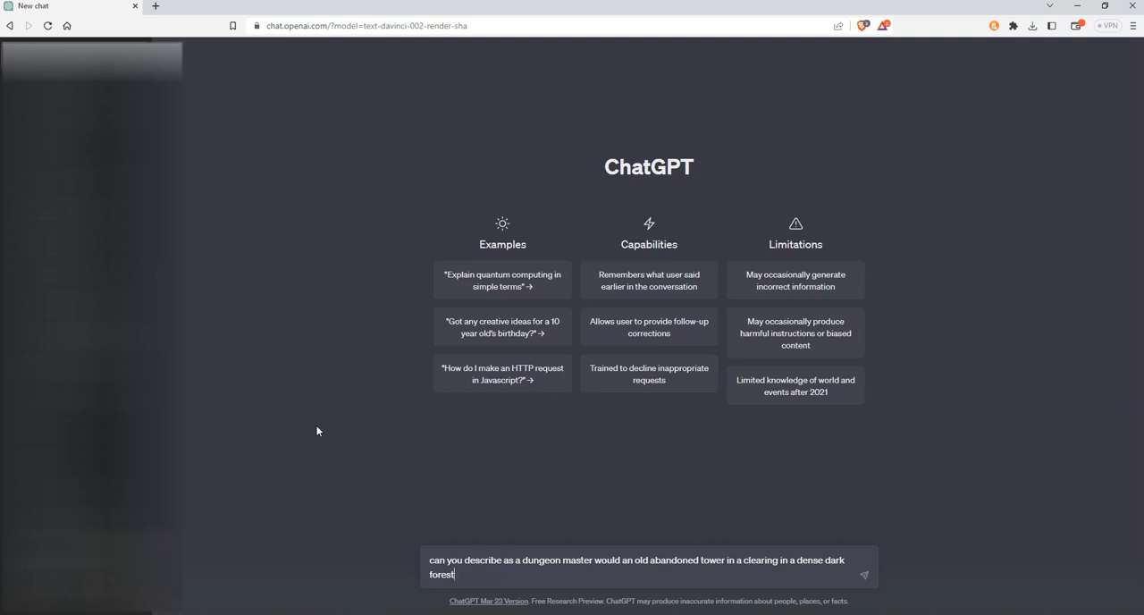
Step: Finish the message with "as observed by the player party" and send it
type("as observed by the player party")
key("Return")
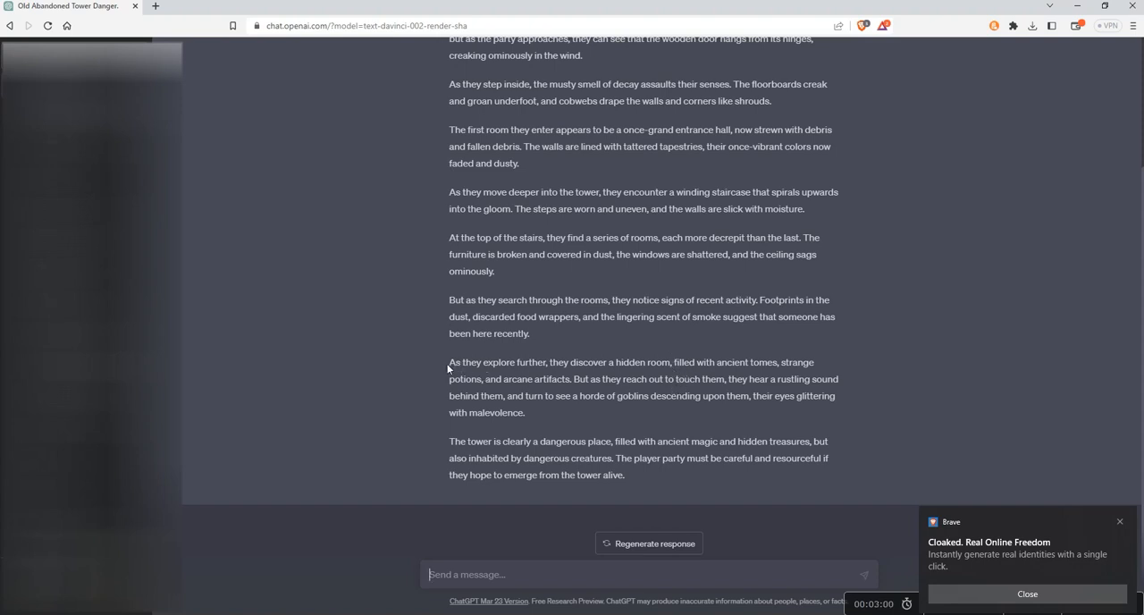
Step: Send the follow-up request "describe the exterior of the tower in detail"
type("describe the exterior of the tower in detail")
key("shift+Return")
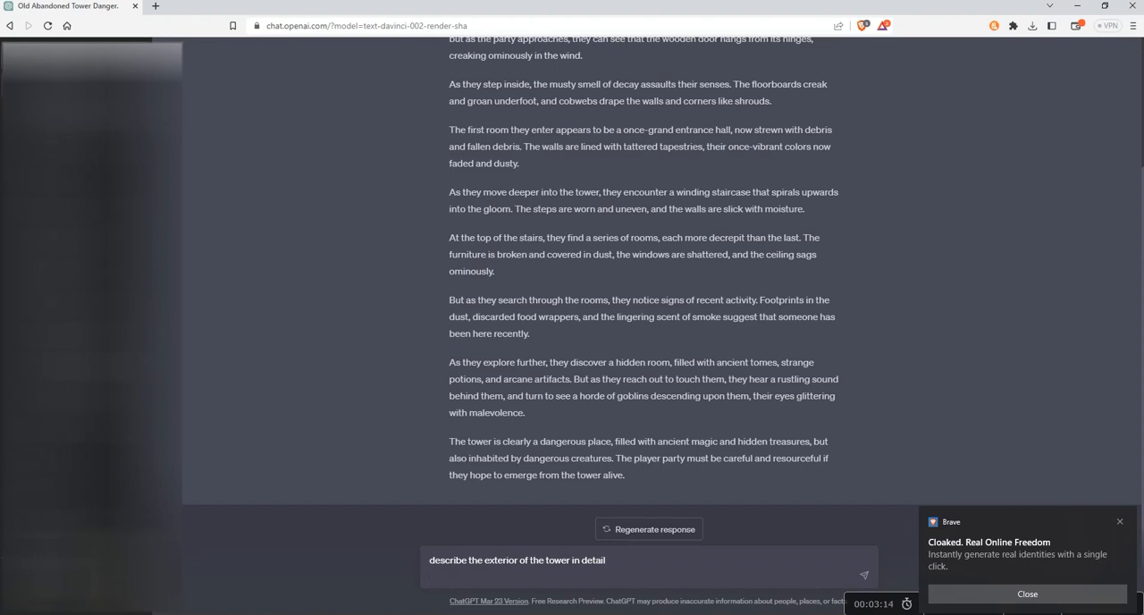
key("Return")
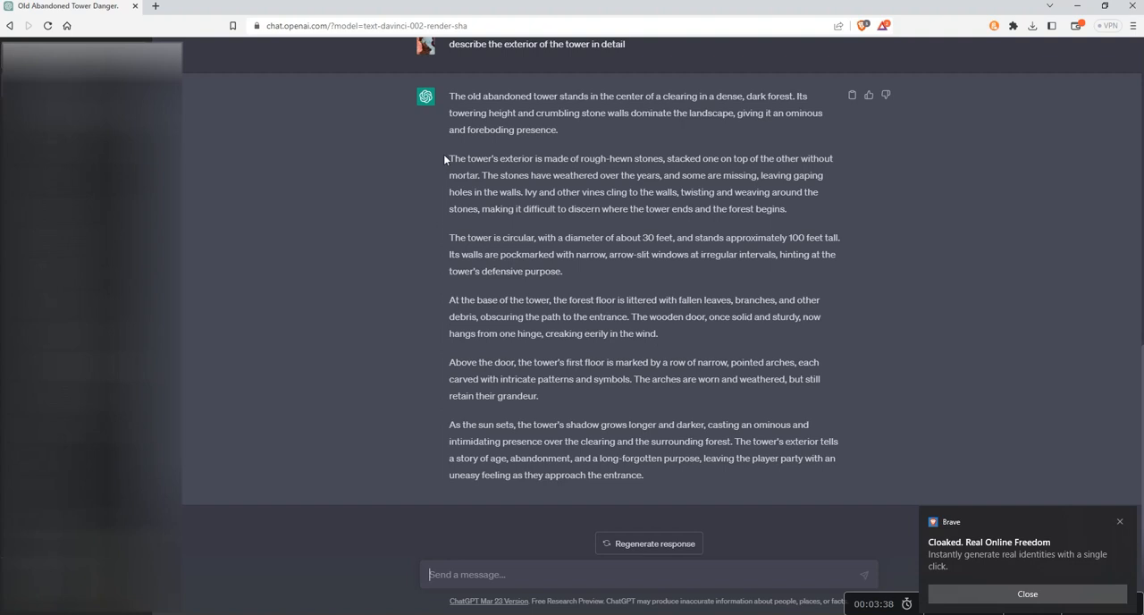
Step: Copy the reply's paragraph beginning "The tower's exterior is made of rough-hewn stones" and switch to a maximized Discord window
left_click_drag(451, 155, 776, 209)
key("ctrl+c")
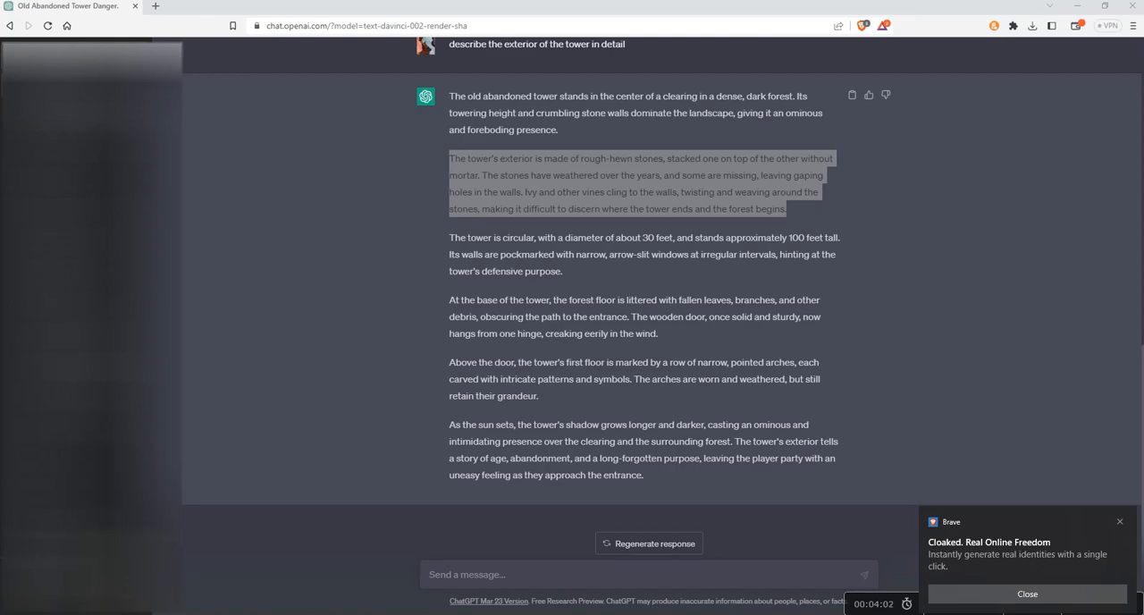
left_click_drag(0, 284, 225, 114)
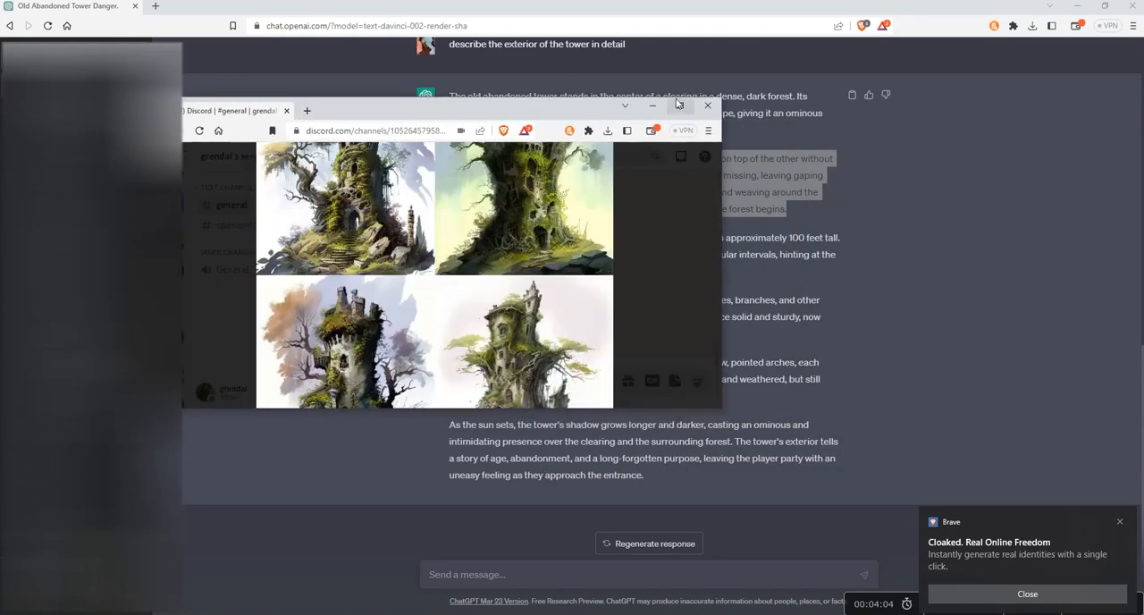
left_click(678, 105)
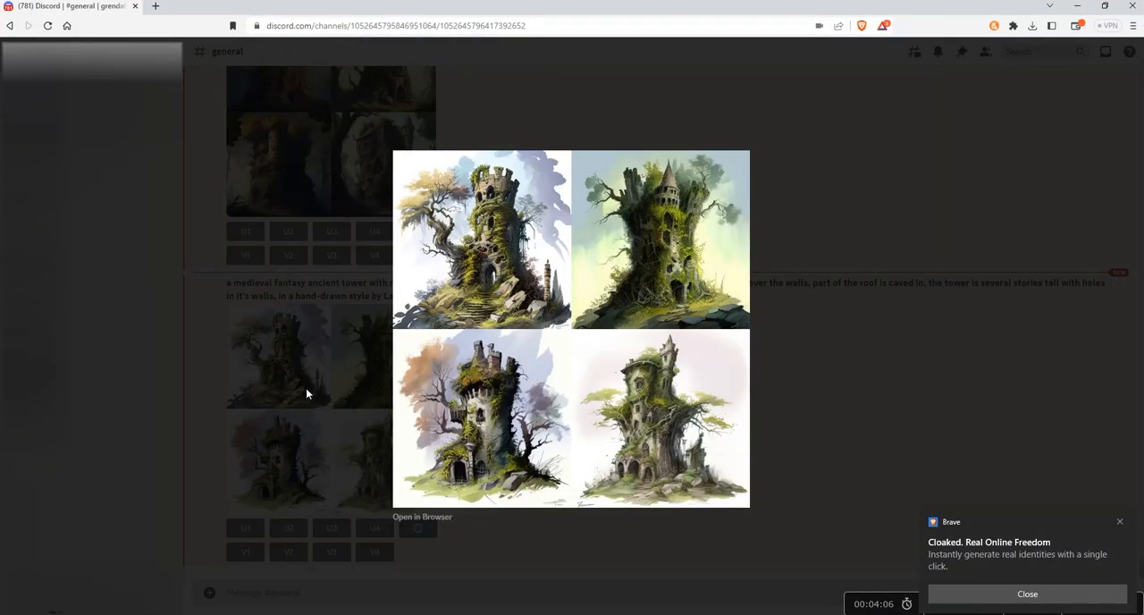
Step: Close the enlarged tower image and dismiss the browser notification
left_click(538, 557)
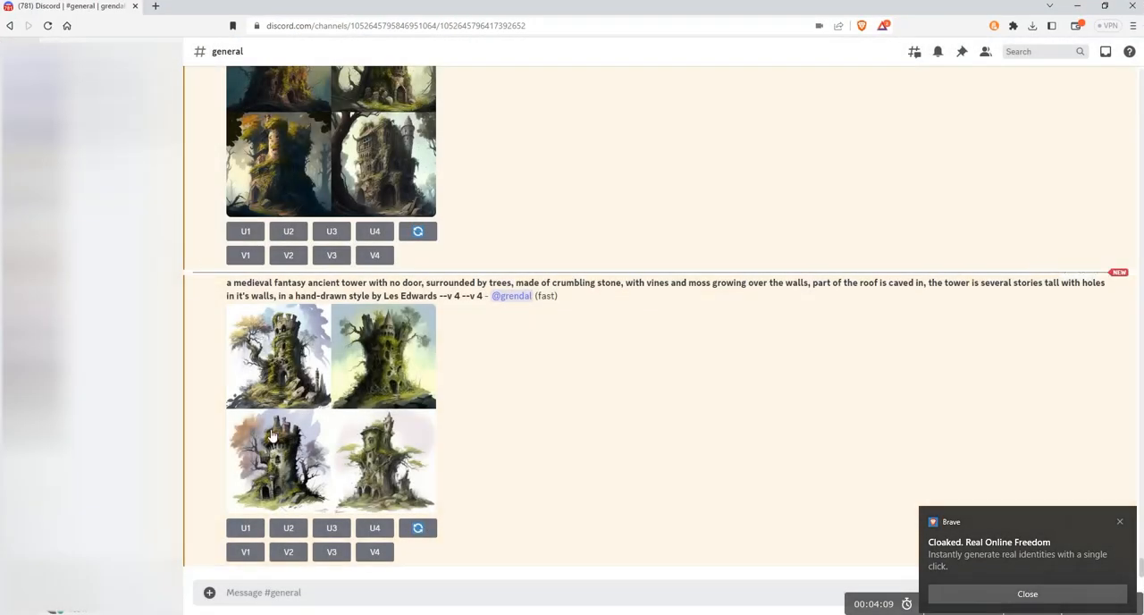
left_click(263, 594)
left_click(1120, 522)
Step: Submit a Midjourney /imagine command in #general with the copied tower exterior paragraph as its prompt
left_click(242, 594)
type("/imagine")
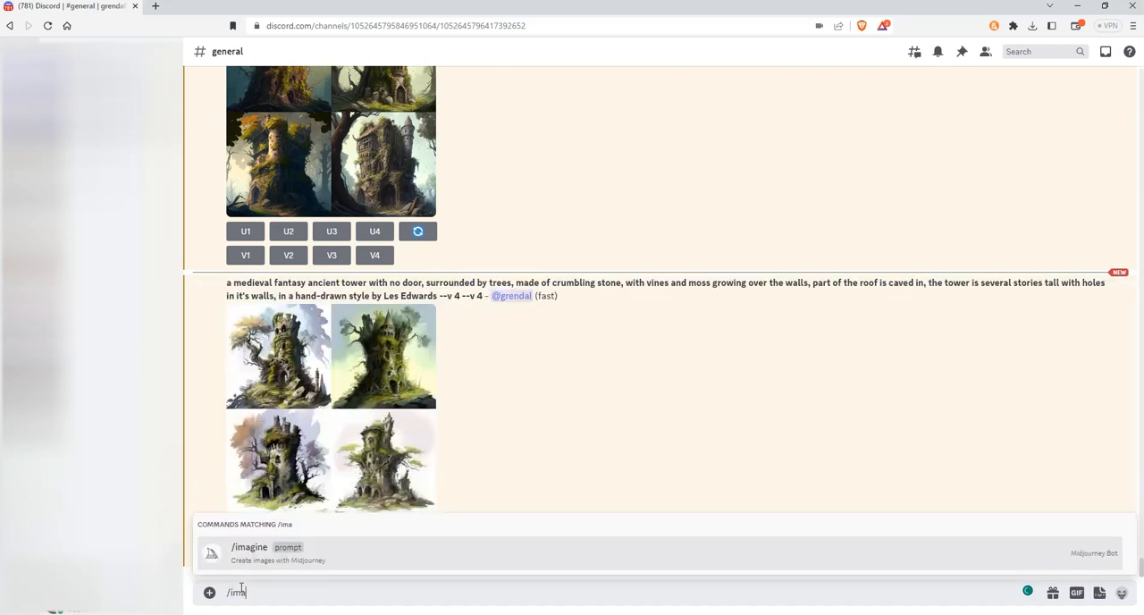
key("Tab")
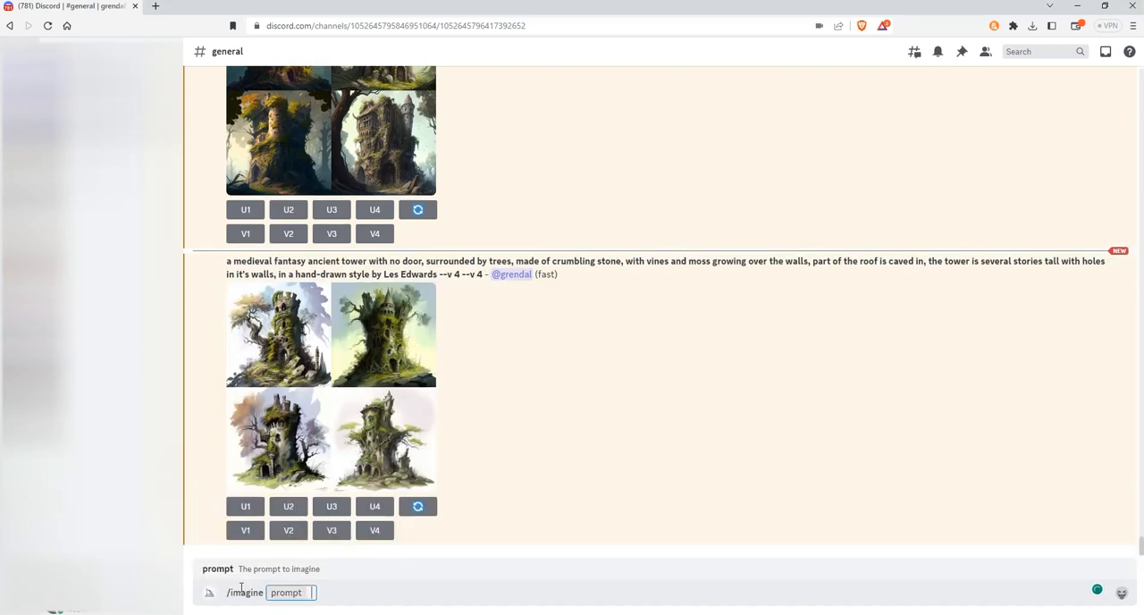
key("ctrl+v")
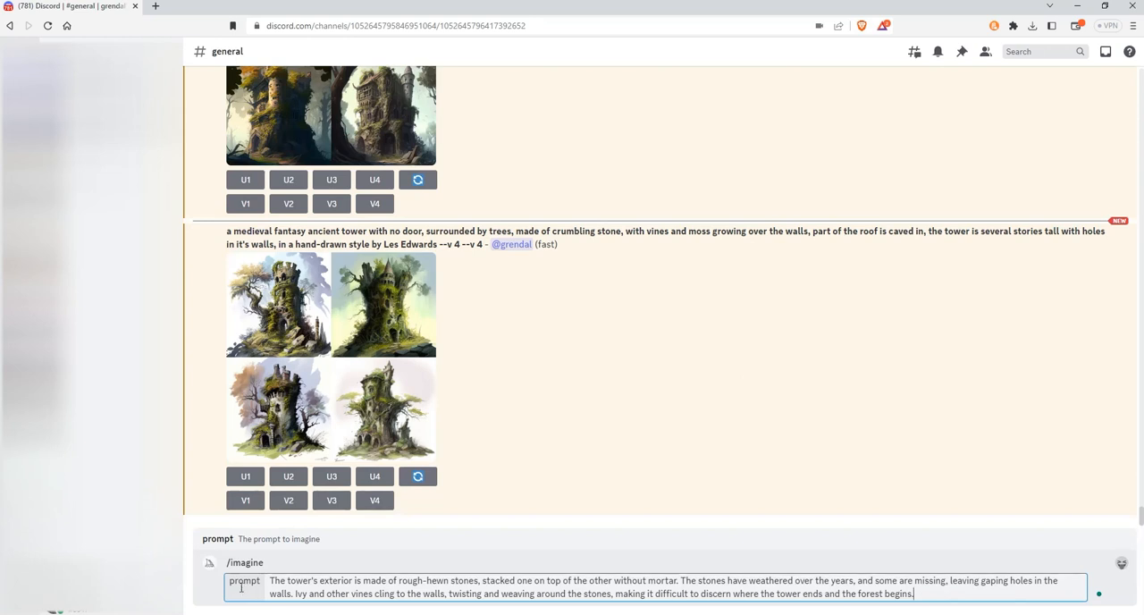
key("Return")
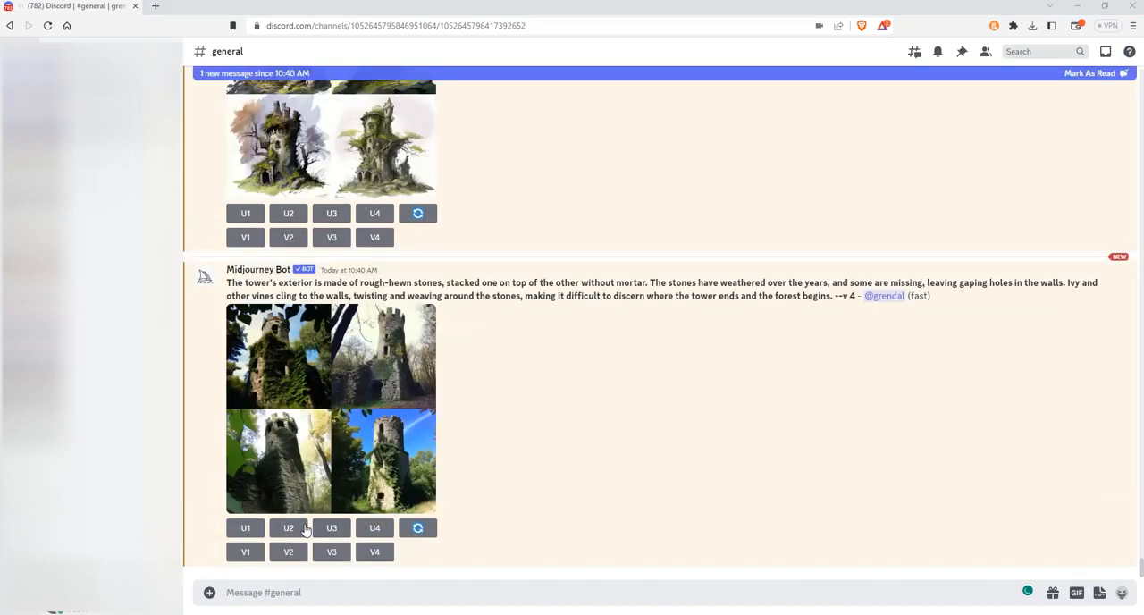
Step: Examine the newly generated tower image grid at full size in the browser, then return to the channel
left_click(361, 436)
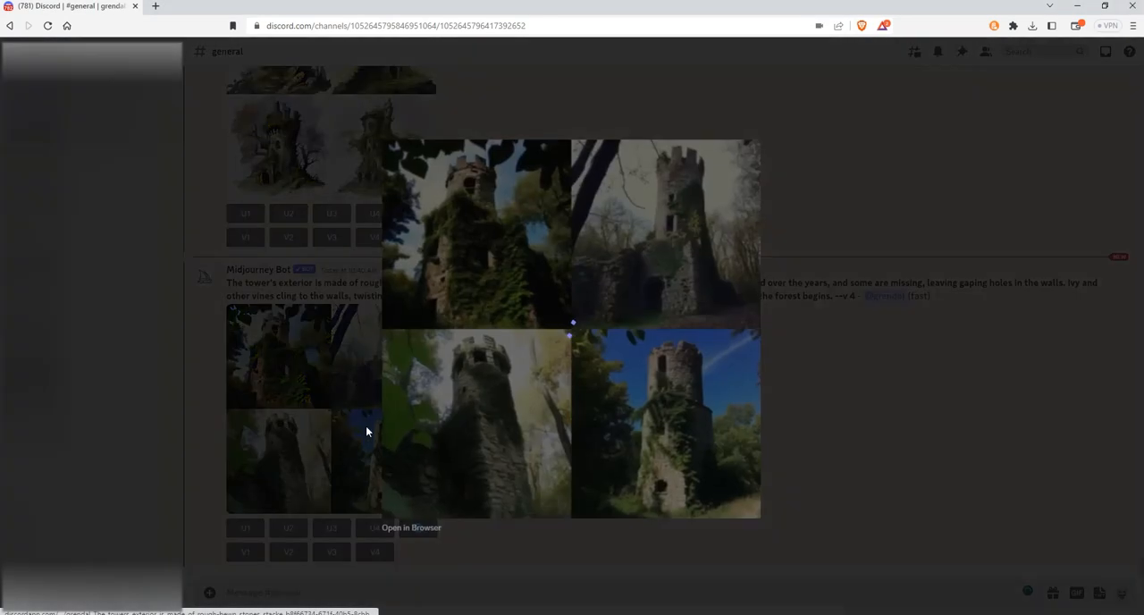
left_click(391, 529)
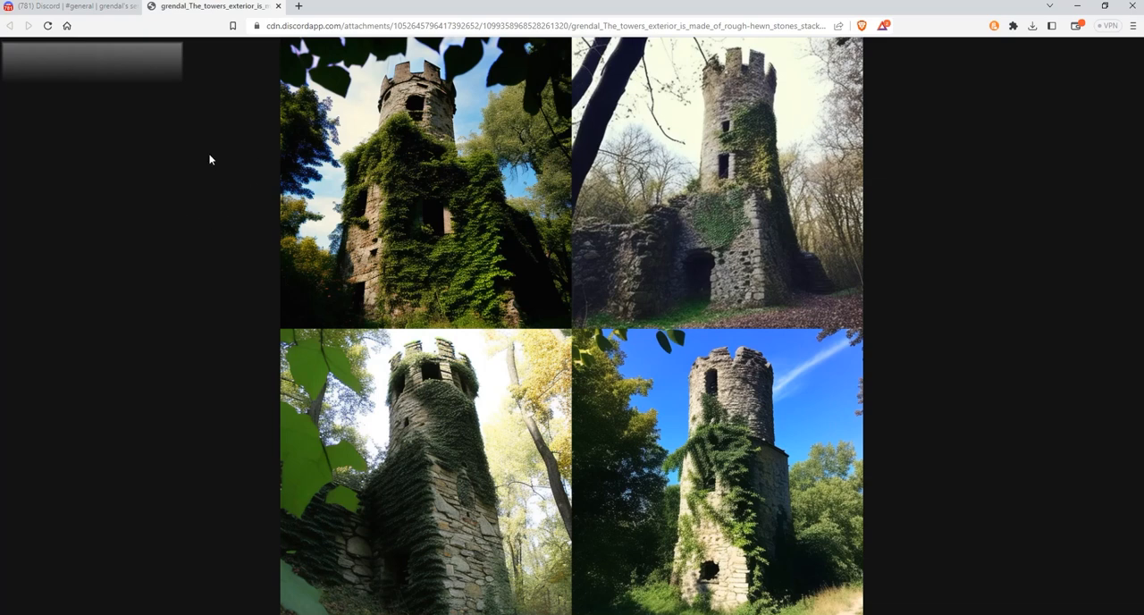
left_click(278, 6)
left_click(461, 552)
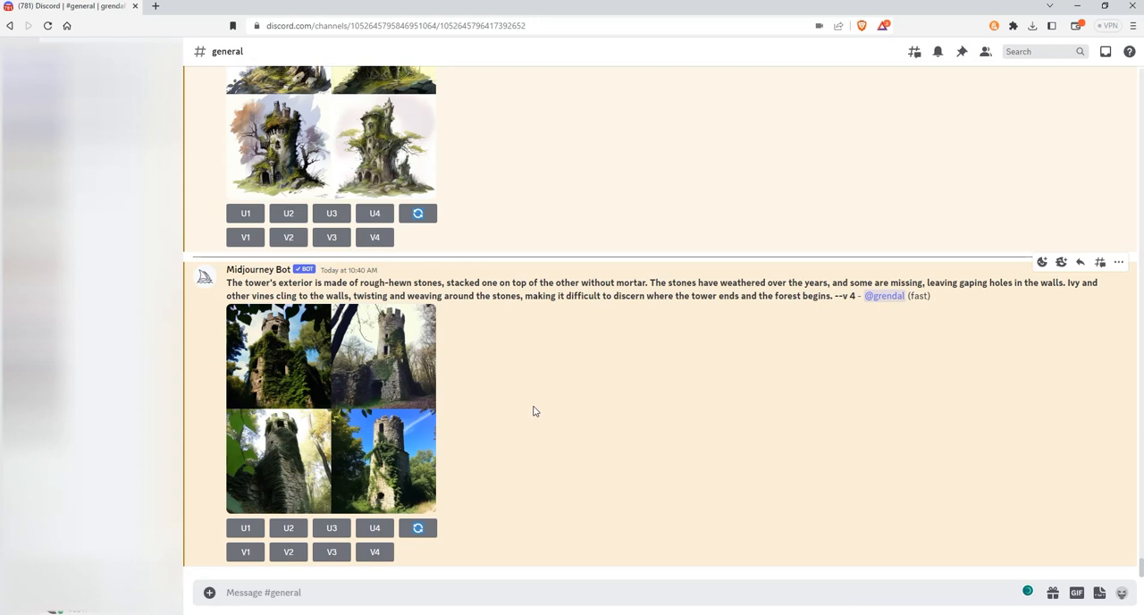
Step: Start another /imagine command and paste the same tower exterior paragraph as the prompt
left_click(318, 591)
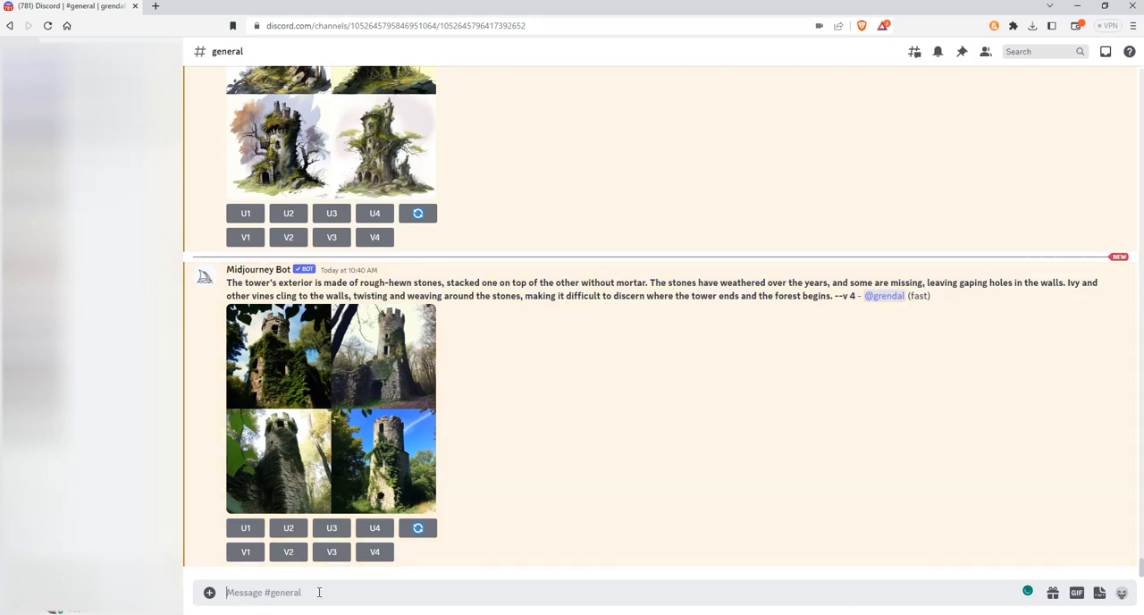
type("/imagine")
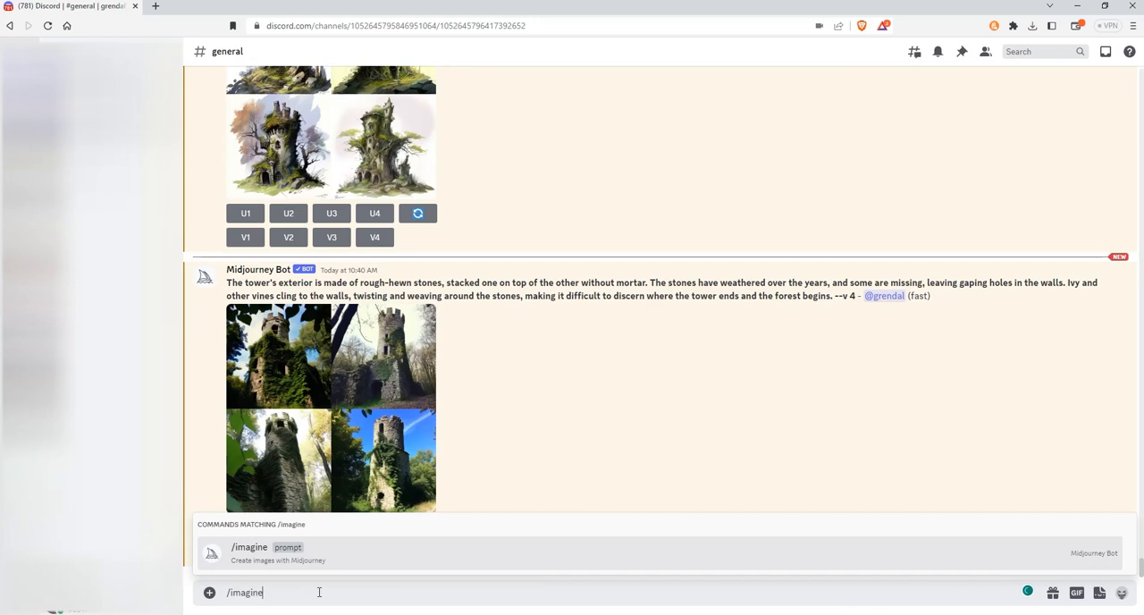
key("Return")
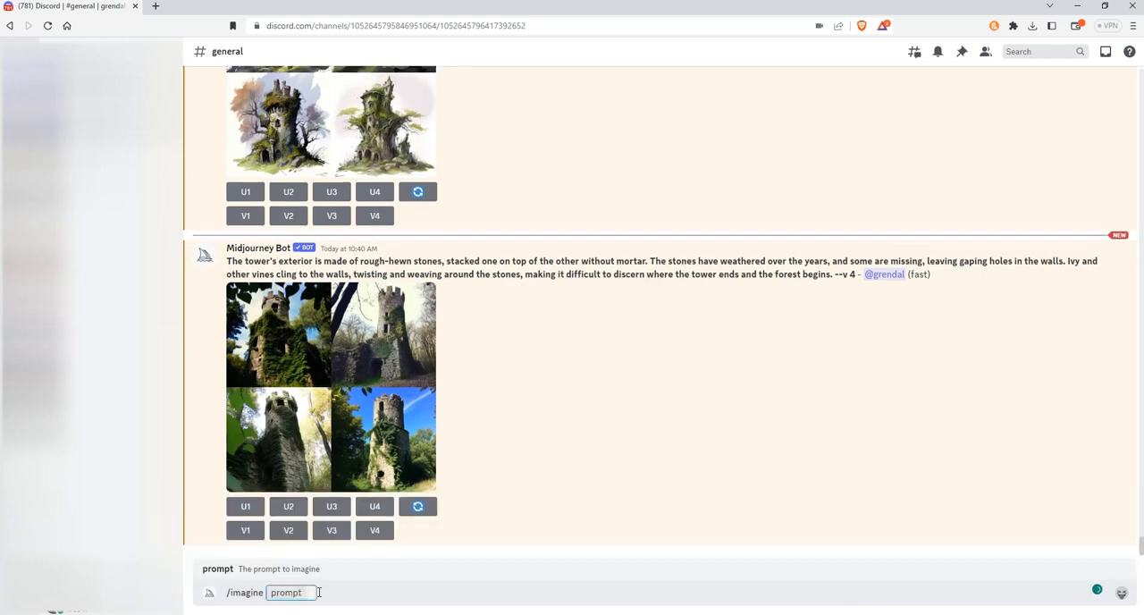
key("ctrl+v")
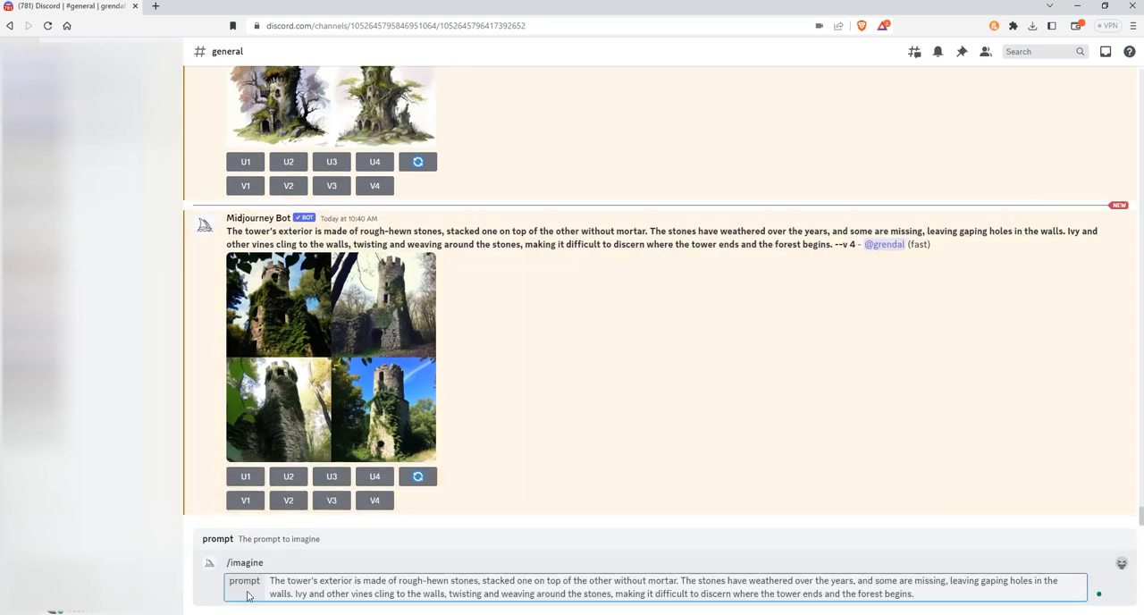
Step: Replace the prompt's opening words "The tower's" with "a medieval fantasy tower"
left_click(272, 581)
type("a medie")
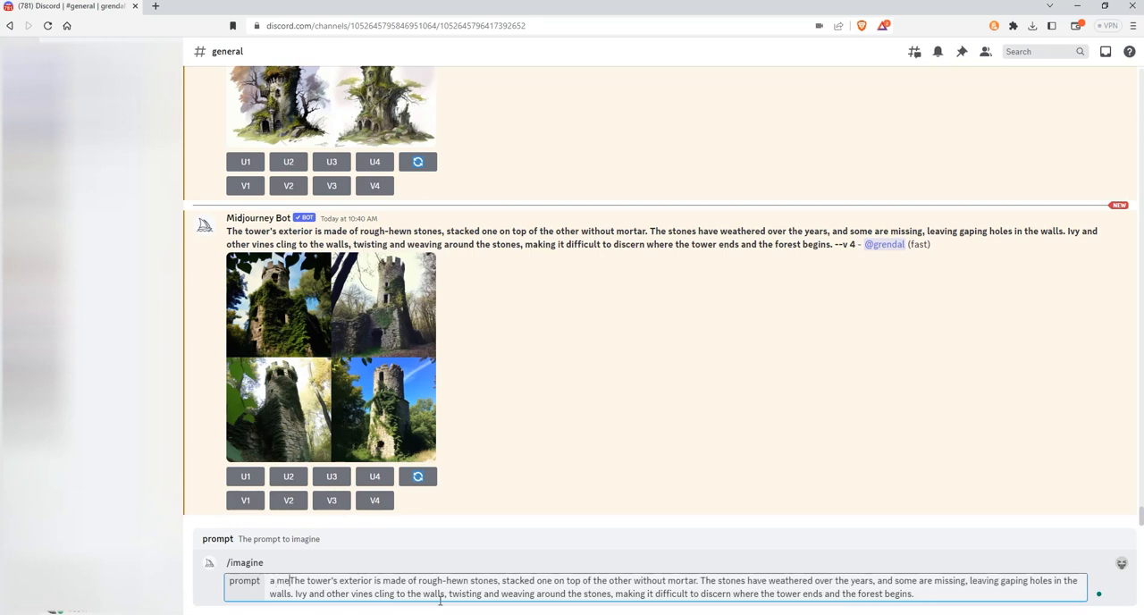
type("val fantasy")
key("Delete")
key("Delete")
key("Delete")
key("Delete")
key("ctrl+Right")
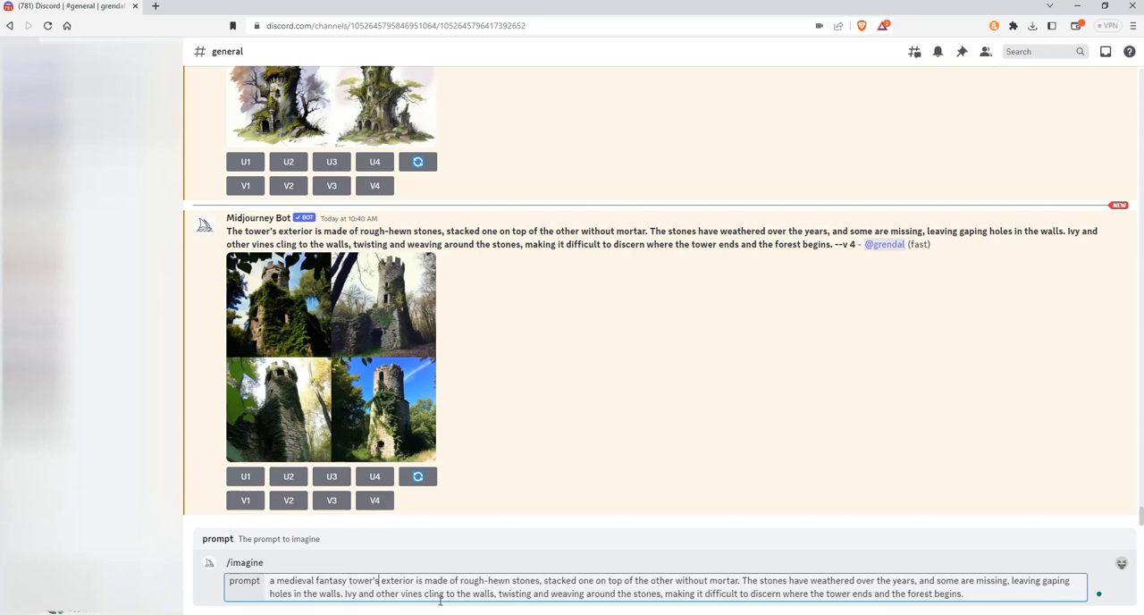
key("BackSpace")
key("BackSpace")
type("surro")
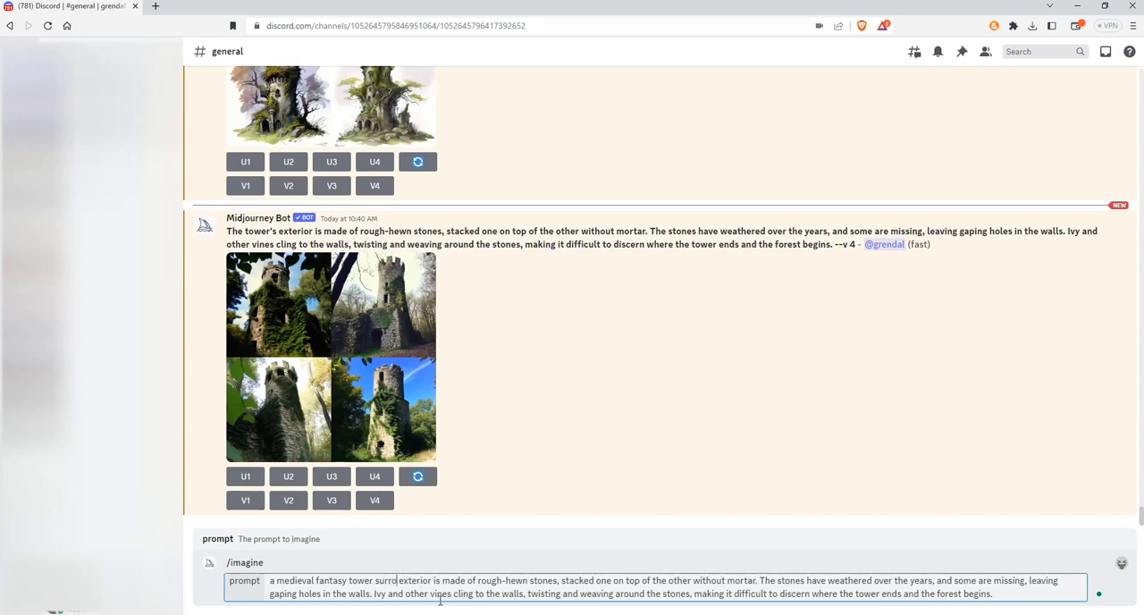
type("undd")
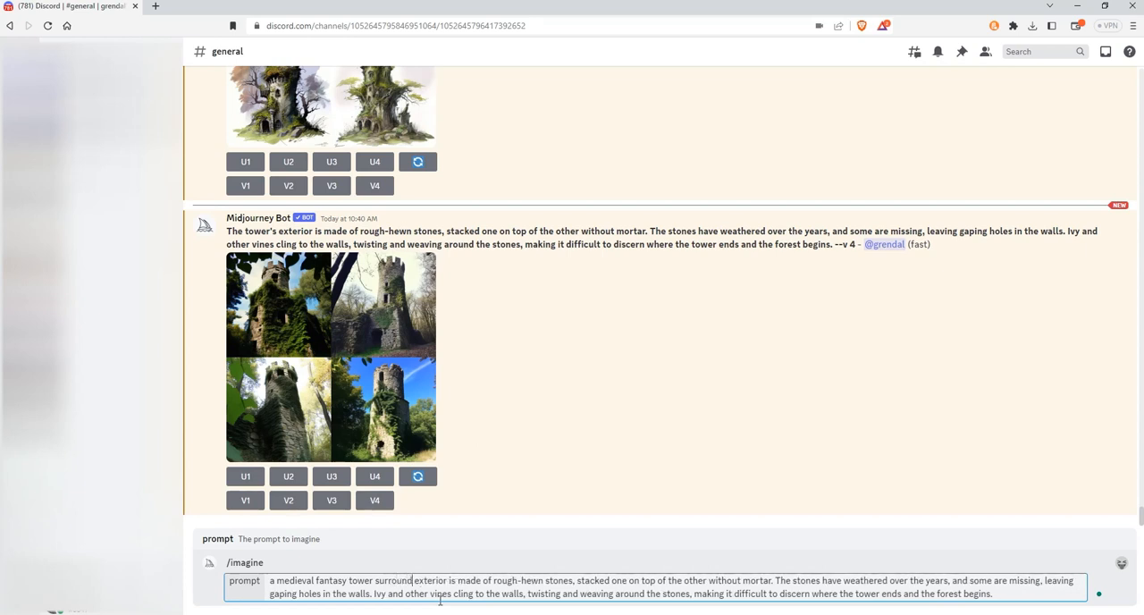
key("BackSpace")
key("BackSpace")
type("e")
key("BackSpace")
key("BackSpace")
key("BackSpace")
key("BackSpace")
key("BackSpace")
key("BackSpace")
key("BackSpace")
key("BackSpace")
key("BackSpace")
Step: Add "in a clearing in the woods" after "a medieval fantasy tower" in the prompt
type("in a wooded")
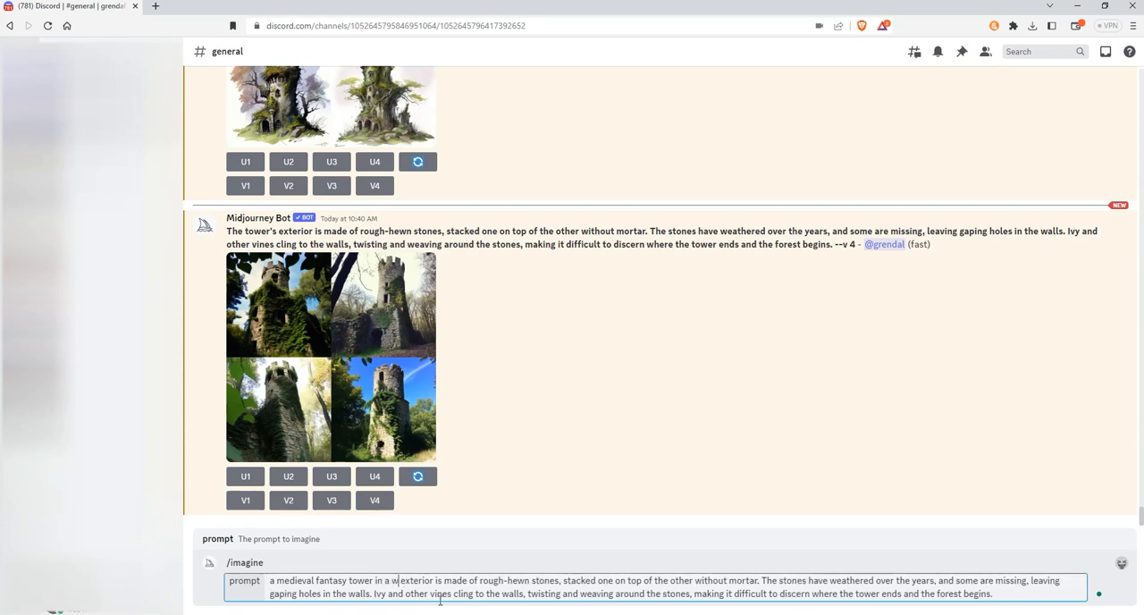
key("BackSpace")
key("BackSpace")
key("BackSpace")
key("BackSpace")
key("BackSpace")
key("BackSpace")
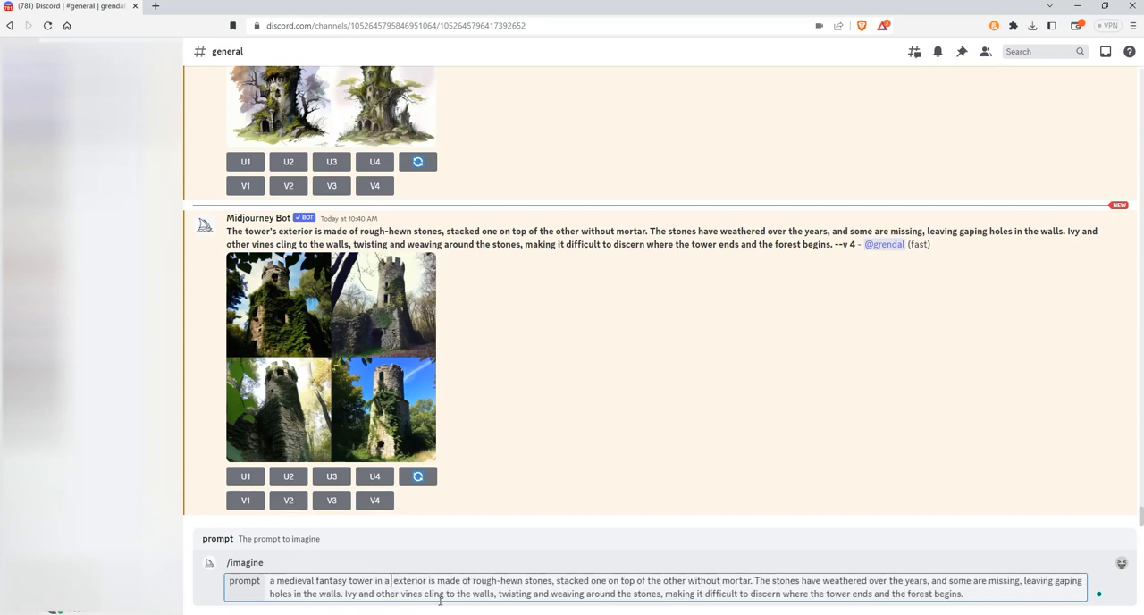
type("clear")
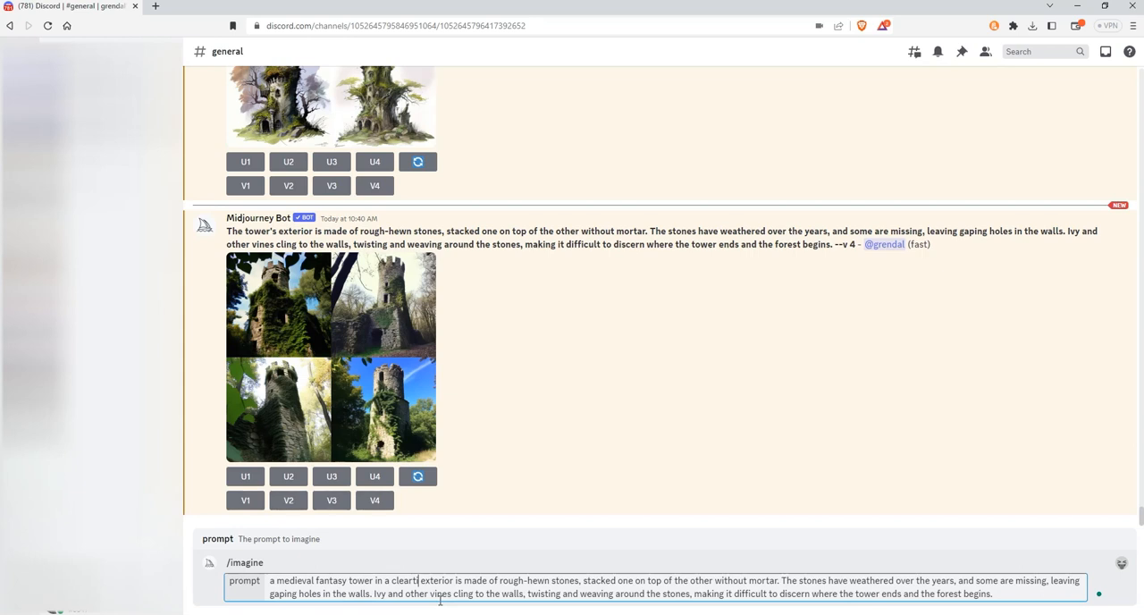
type("ing in the")
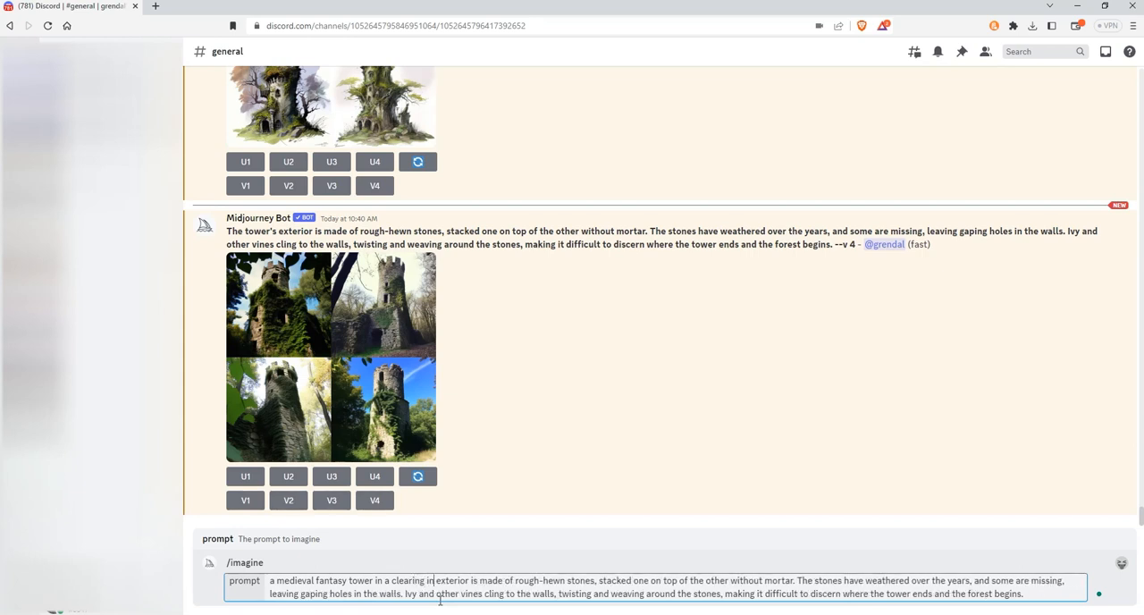
type(" woods")
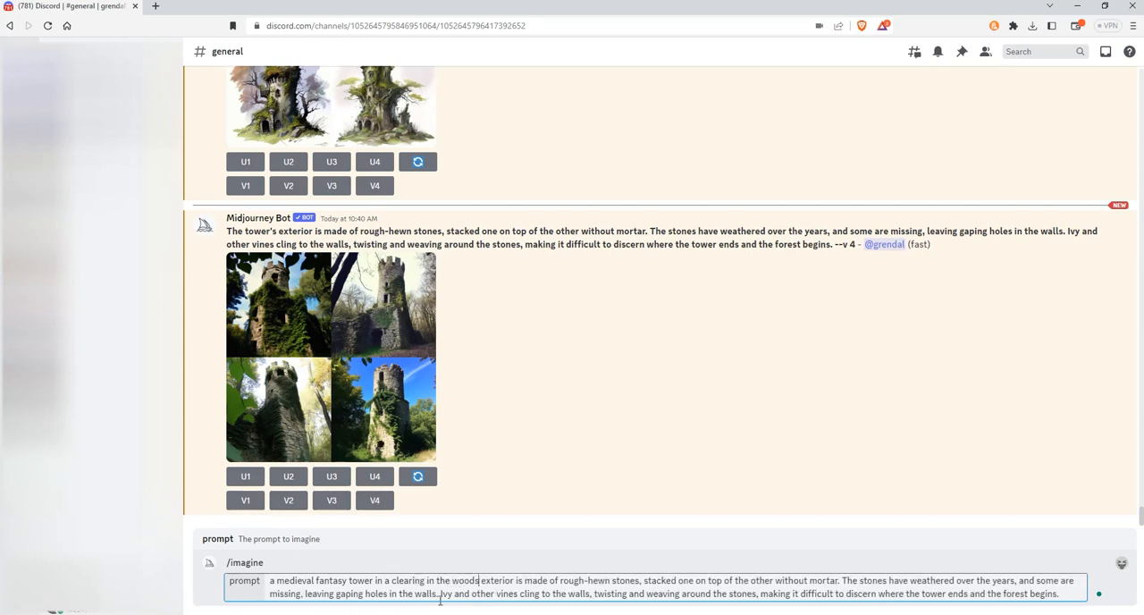
type(", ex")
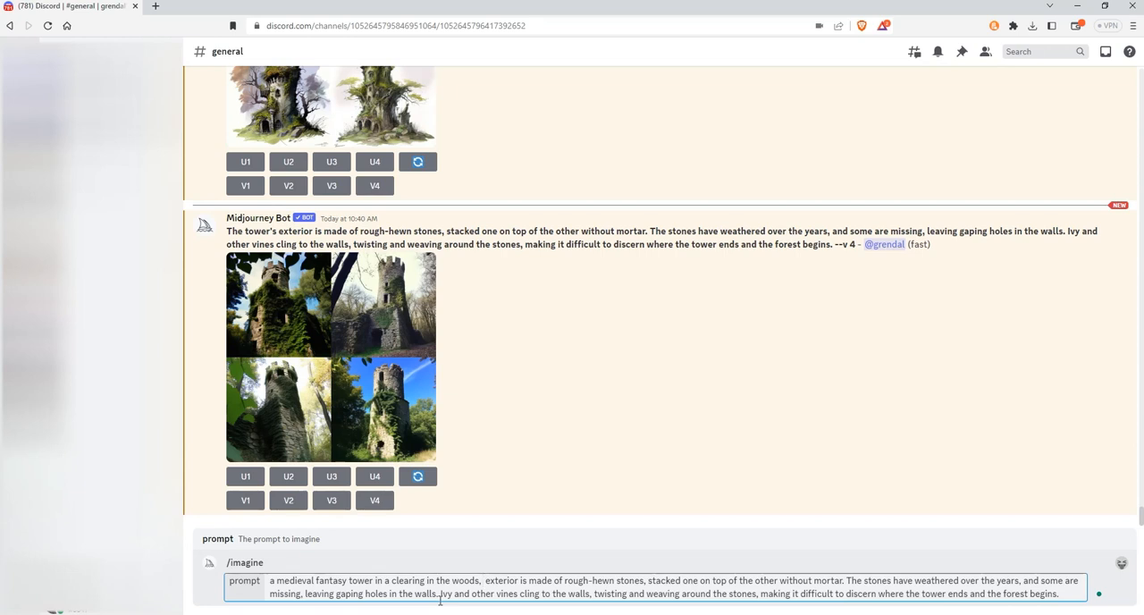
type("t")
Step: Insert ", it's" between "woods" and "exterior" to link the opening phrase with the exterior description
key("BackSpace")
type("i")
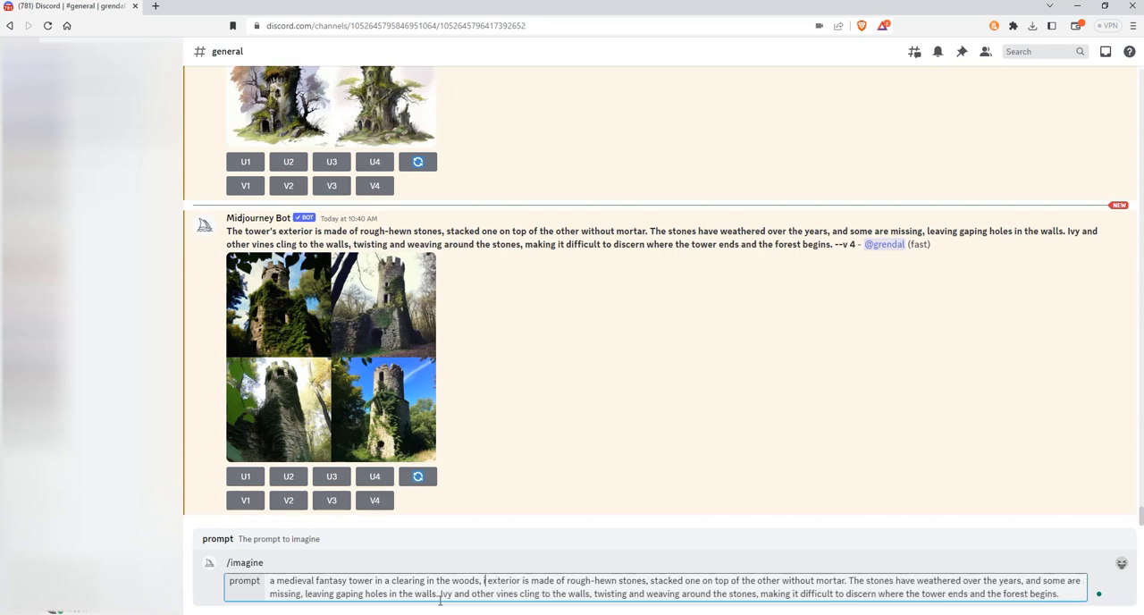
type("t")
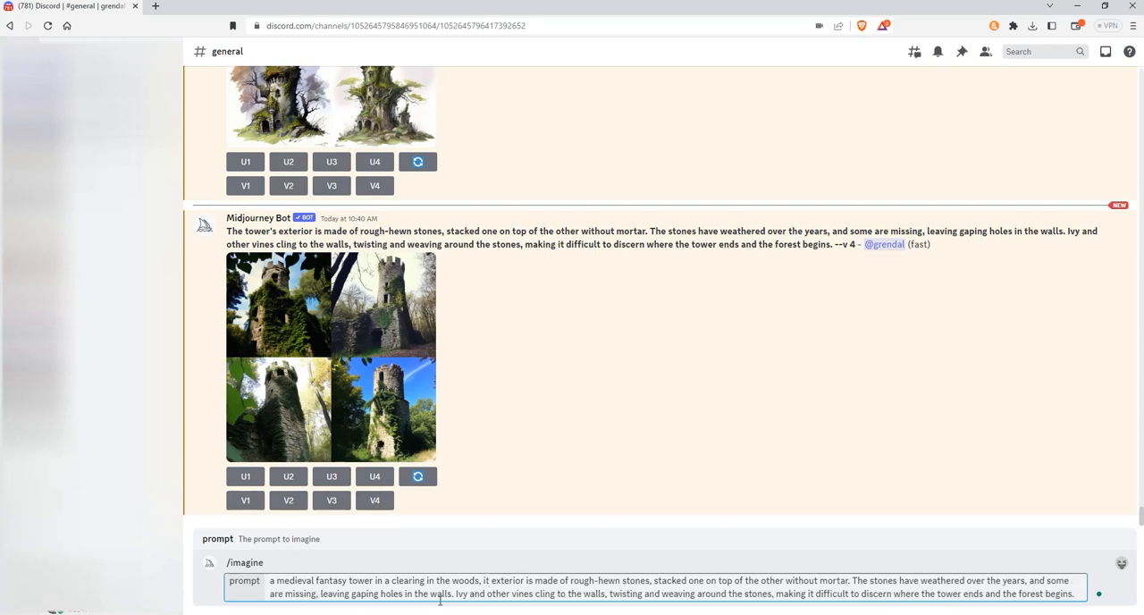
type("'s")
key("BackSpace")
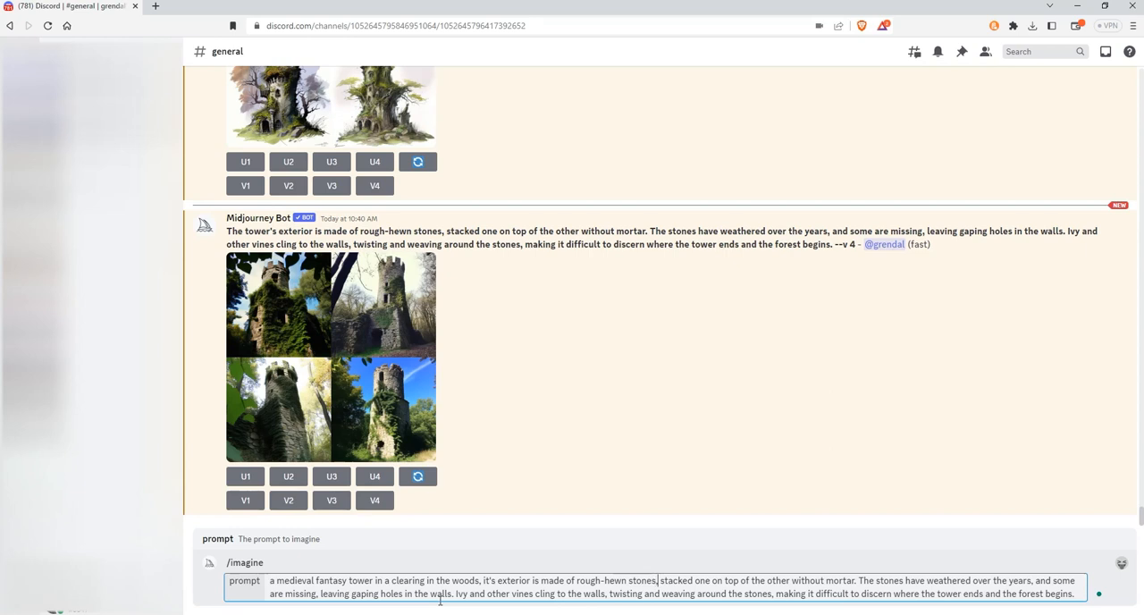
Step: Insert the word "weathered" between "rough-hewn" and "stones" in the prompt
key("Right")
key("Right")
key("Right")
key("Right")
key("Right")
key("Right")
key("Right")
key("Right")
key("Right")
key("Right")
key("Right")
key("Right")
key("Right")
key("Right")
key("Right")
key("Right")
key("Right")
key("Right")
key("Right")
key("Right")
key("Right")
key("Right")
key("Right")
key("Right")
key("Left")
type("weathered")
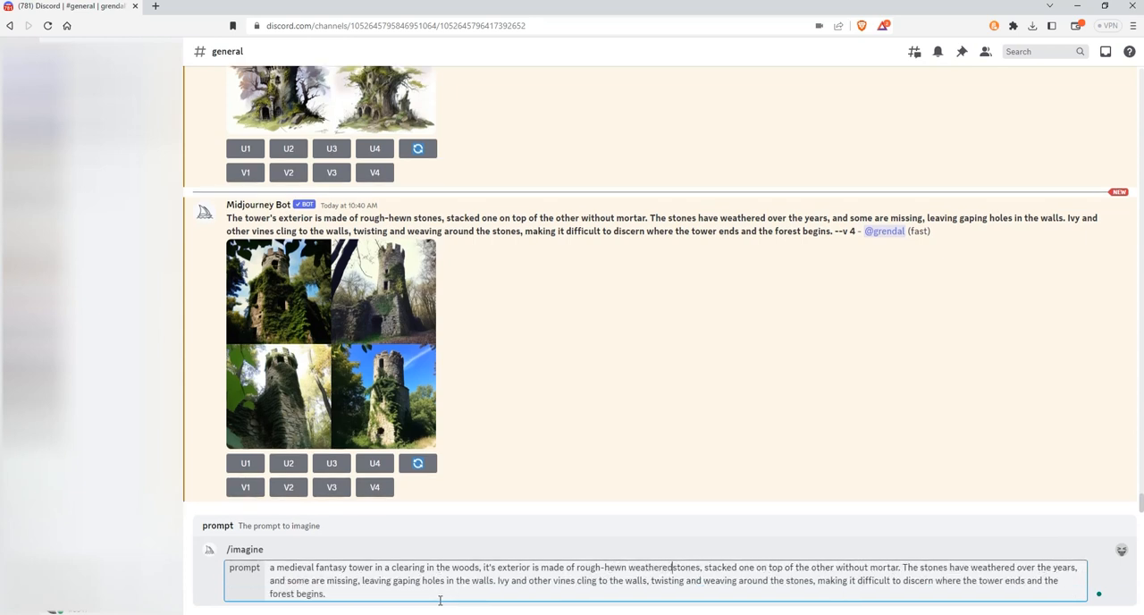
Step: Delete the sentence about weathered, missing stones and gaping holes, and put a comma after "without mortar"
key("Right")
key("Right")
key("Right")
key("Right")
key("Right")
key("Right")
key("Right")
key("Right")
key("Right")
key("Right")
key("Right")
key("Right")
key("Right")
key("Right")
key("Right")
key("Right")
key("Right")
key("Right")
key("Right")
key("Right")
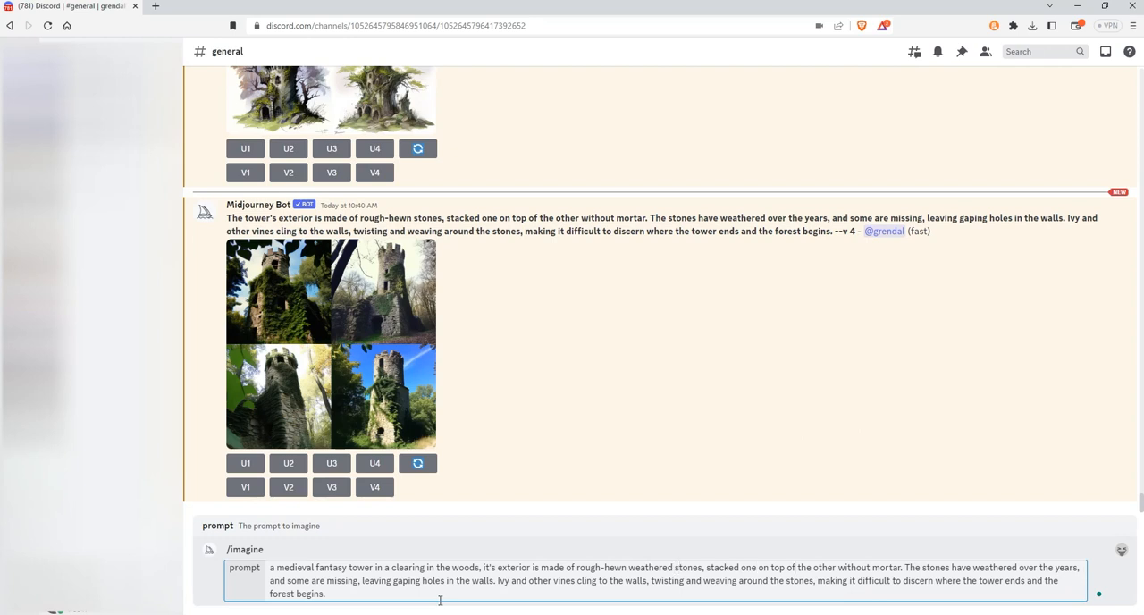
key("Right")
key("Right")
key("Right")
key("Right")
key("Right")
key("Right")
key("Right")
key("Right")
key("Right")
key("Right")
key("Right")
key("Right")
key("Right")
key("Right")
key("Right")
key("Delete")
key("Delete")
key("Delete")
key("Delete")
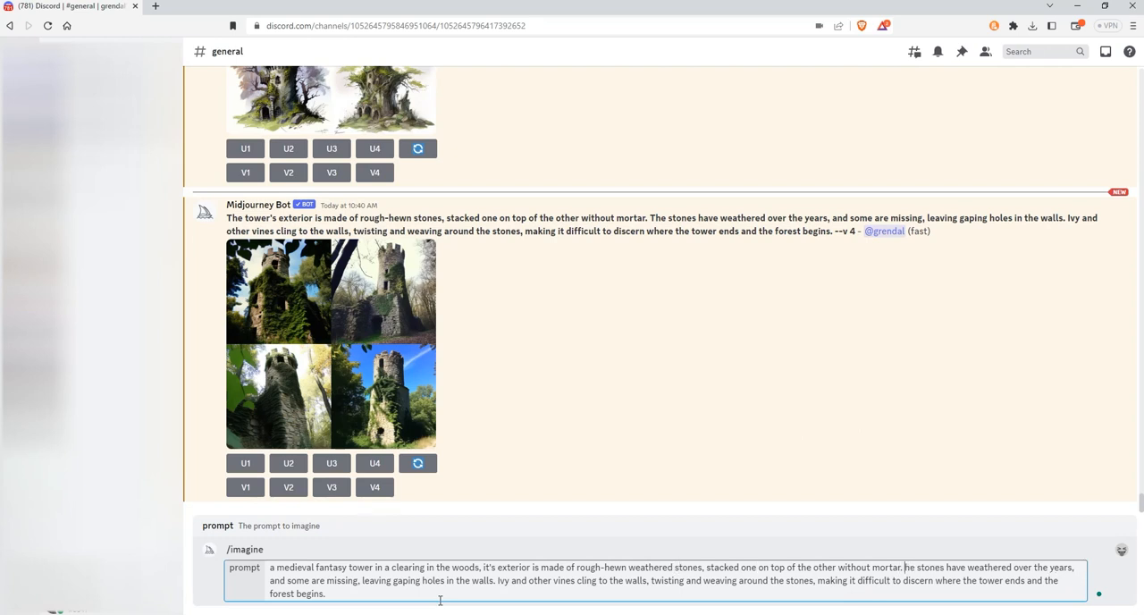
key("Delete")
key("Delete")
key("Delete")
key("Delete")
key("Delete")
key("Delete")
key("Delete")
key("Delete")
key("Delete")
key("Delete")
key("Delete")
key("Delete")
key("Delete")
key("Delete")
key("Delete")
key("Delete")
key("Delete")
key("Delete")
key("Delete")
key("Delete")
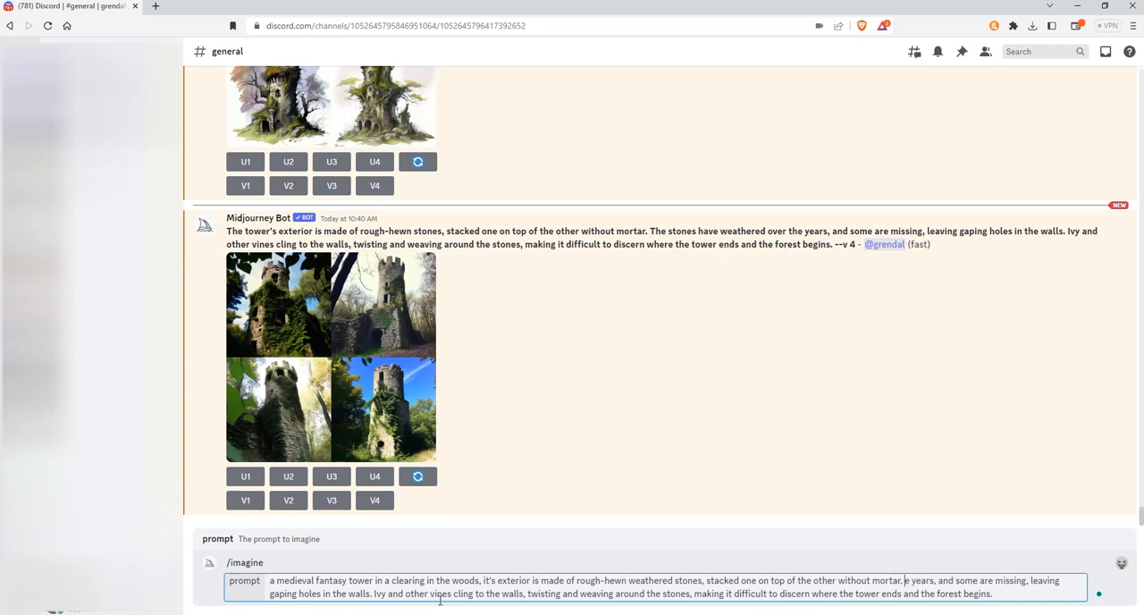
key("Delete")
key("Delete")
key("Delete")
key("Delete")
key("Delete")
key("Delete")
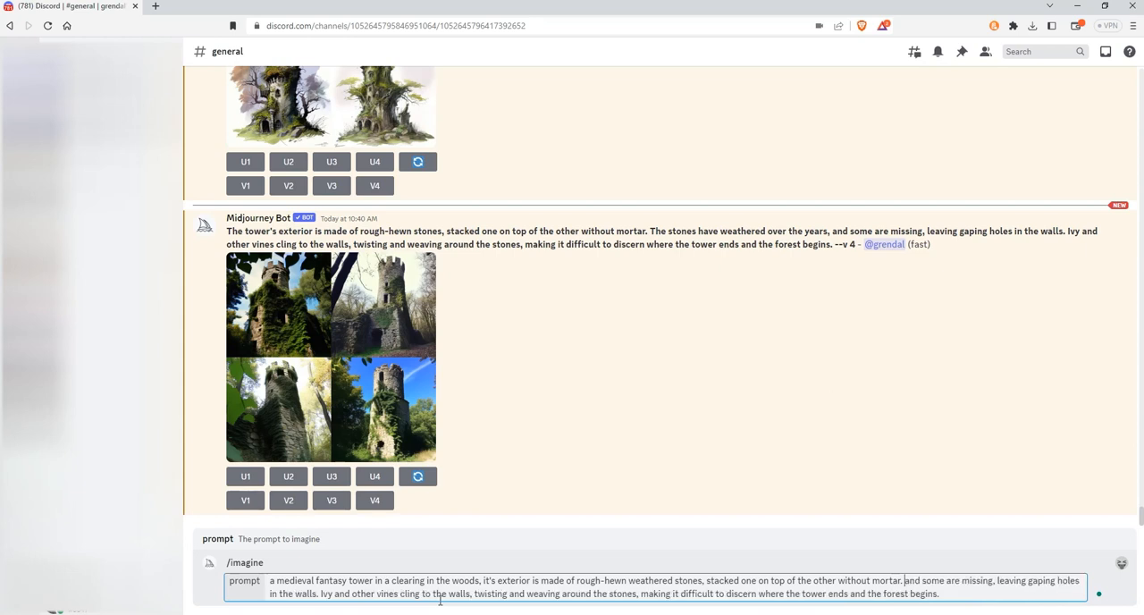
key("Delete")
key("Delete")
key("Delete")
key("Delete")
key("Delete")
key("Delete")
key("Delete")
key("Delete")
key("Delete")
key("Delete")
key("Delete")
key("Delete")
key("Delete")
key("Delete")
key("Delete")
key("Delete")
key("Delete")
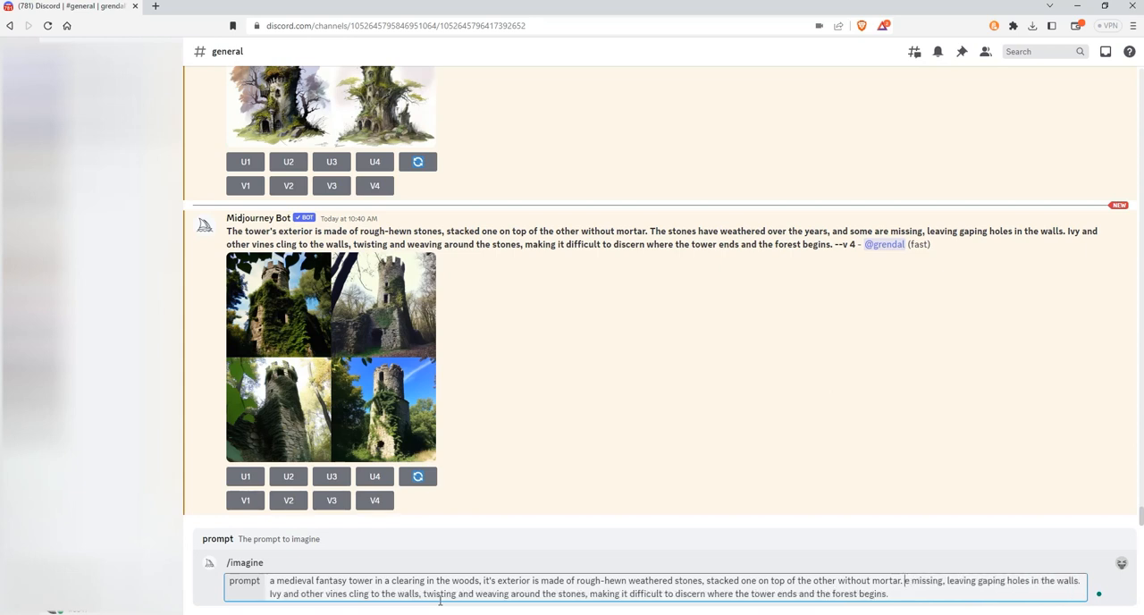
key("Delete")
key("Delete")
key("Delete")
key("Delete")
key("Delete")
key("Delete")
key("Delete")
key("Delete")
key("Delete")
key("Delete")
key("Delete")
key("Delete")
key("Delete")
key("Delete")
key("Delete")
key("Delete")
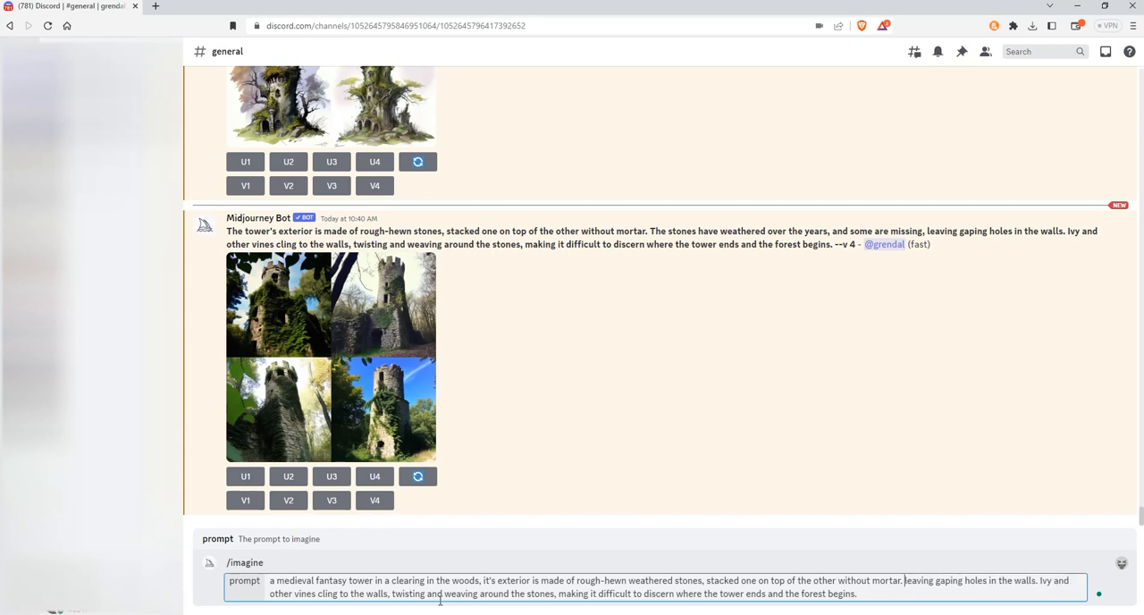
key("Delete")
key("Delete")
key("Delete")
key("Delete")
key("Delete")
key("Delete")
key("Delete")
key("Delete")
key("Delete")
key("Delete")
key("Delete")
key("Delete")
key("Delete")
key("Delete")
key("Delete")
key("Delete")
key("Delete")
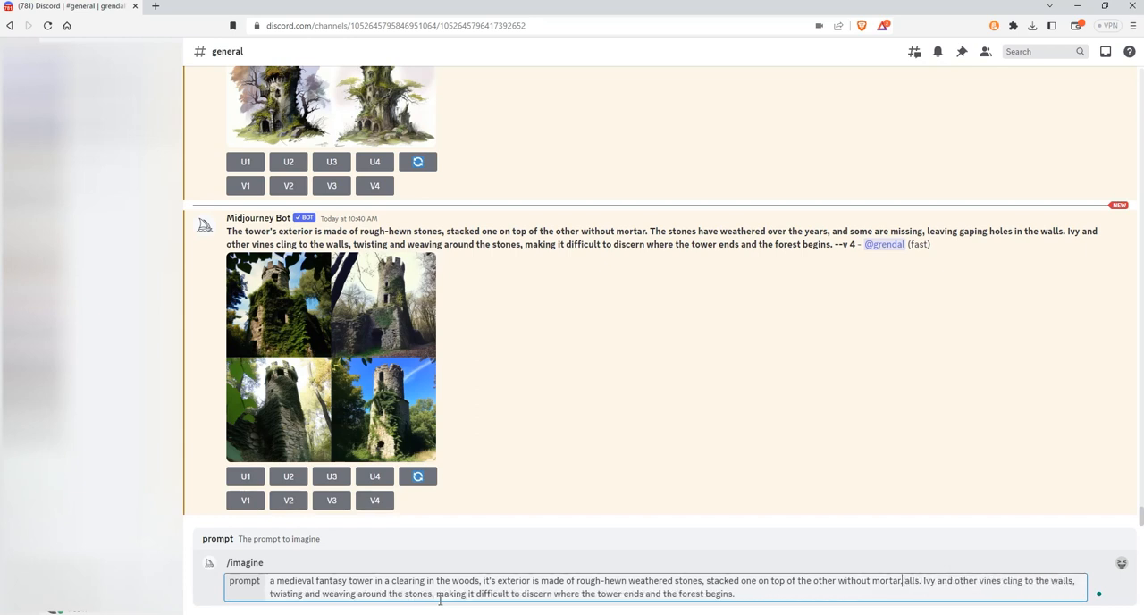
key("Delete")
key("Delete")
key("Delete")
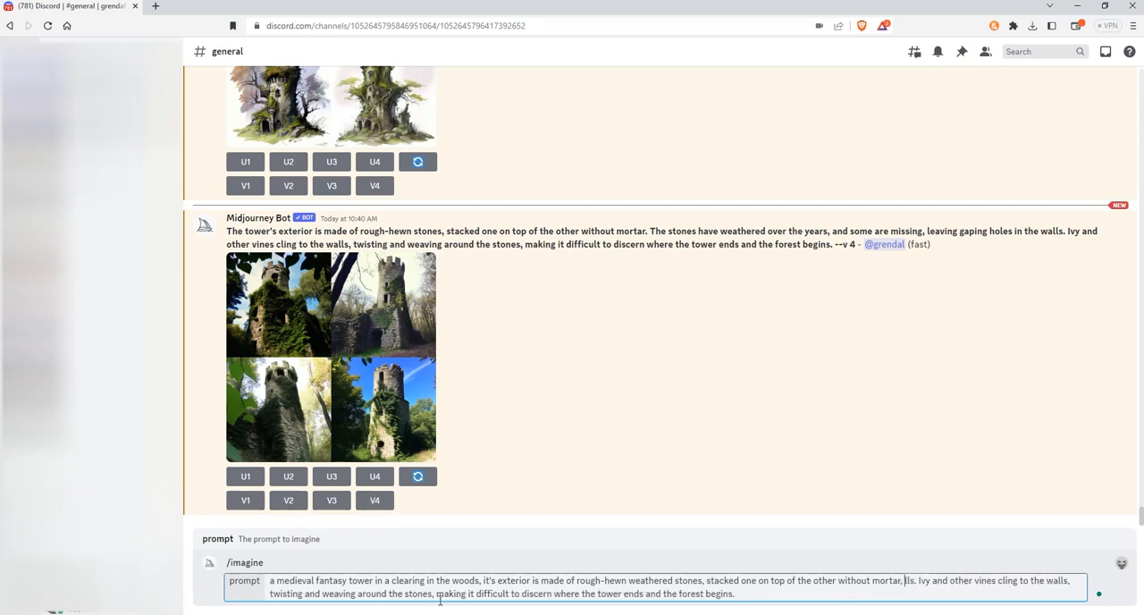
Step: Remove the leftover letters and period between "mortar," and "Ivy" so the two phrases join
key("Left")
key("Left")
key("Left")
key("Left")
key("Left")
key("Left")
key("Left")
key("Left")
key("Left")
key("Left")
key("Left")
key("Left")
key("Left")
key("Left")
key("Left")
key("Left")
key("Left")
key("Left")
key("Left")
key("Left")
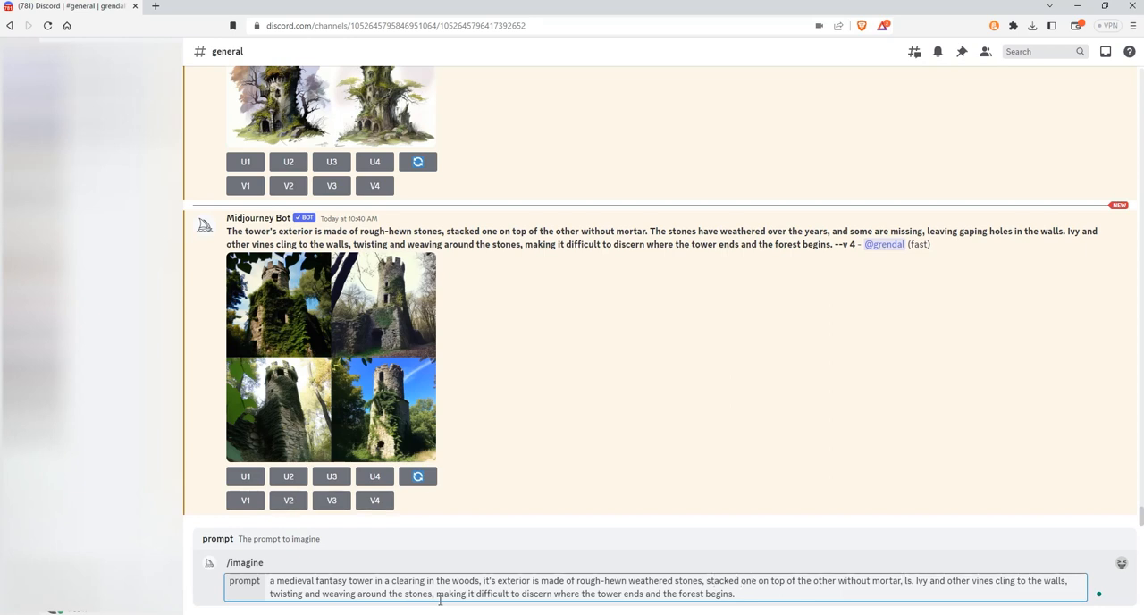
key("Right")
key("Right")
key("Right")
key("Right")
key("Right")
key("Right")
key("Right")
key("Right")
key("Right")
key("Right")
key("Right")
key("Right")
key("Right")
key("Right")
key("Right")
key("Right")
key("Right")
key("Right")
key("Right")
key("Right")
key("Right")
key("Right")
key("Right")
key("Right")
key("Right")
key("Right")
key("Right")
key("Delete")
key("Delete")
key("Delete")
key("Delete")
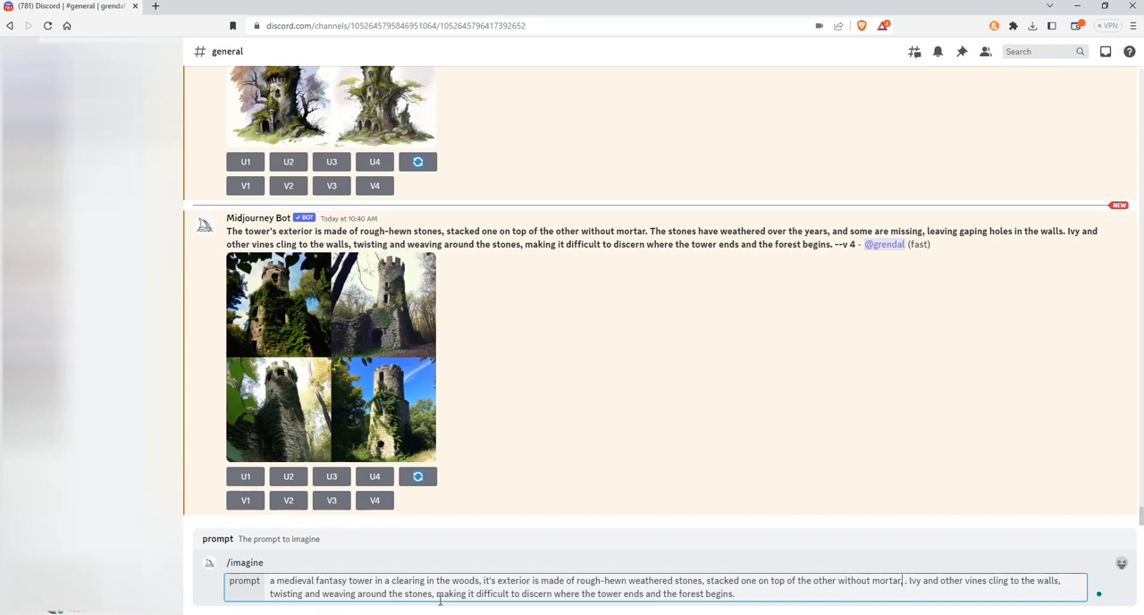
key("Right")
key("Right")
key("Right")
key("Right")
key("Right")
key("Right")
key("Right")
key("Right")
key("Right")
key("Right")
key("Right")
key("Right")
key("Right")
key("Right")
key("Right")
key("Right")
key("Right")
key("Right")
key("Right")
key("Right")
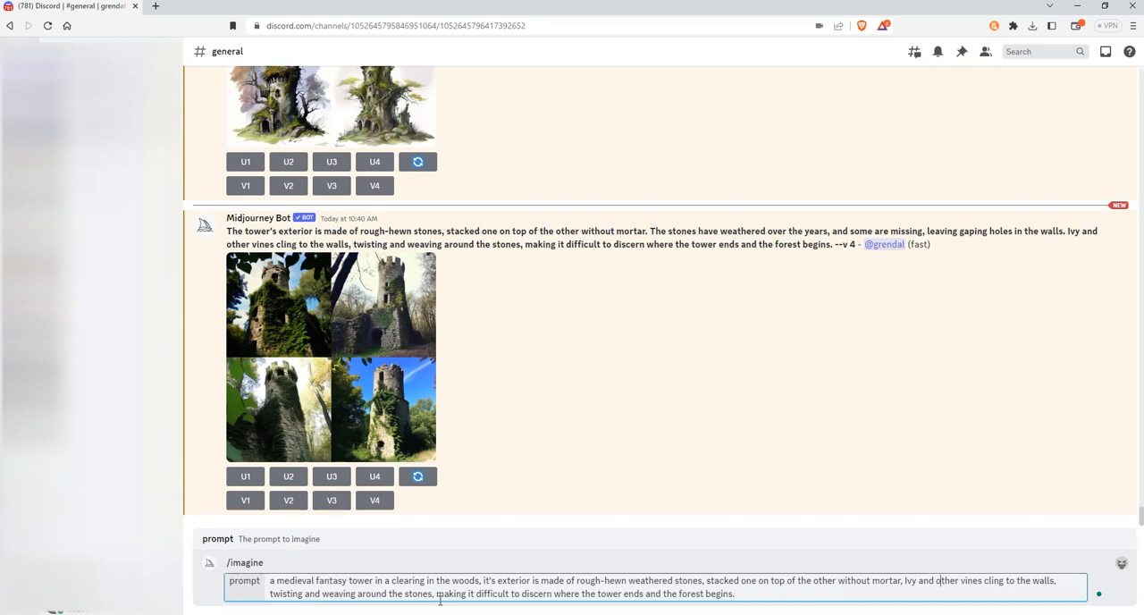
Step: Remove the comma after "cling to the walls" and delete the closing clause that starts with "making it difficult"
key("Right")
key("Delete")
key("ctrl+Right")
key("ctrl+Right")
key("ctrl+Right")
key("ctrl+Right")
key("shift+End")
key("BackSpace")
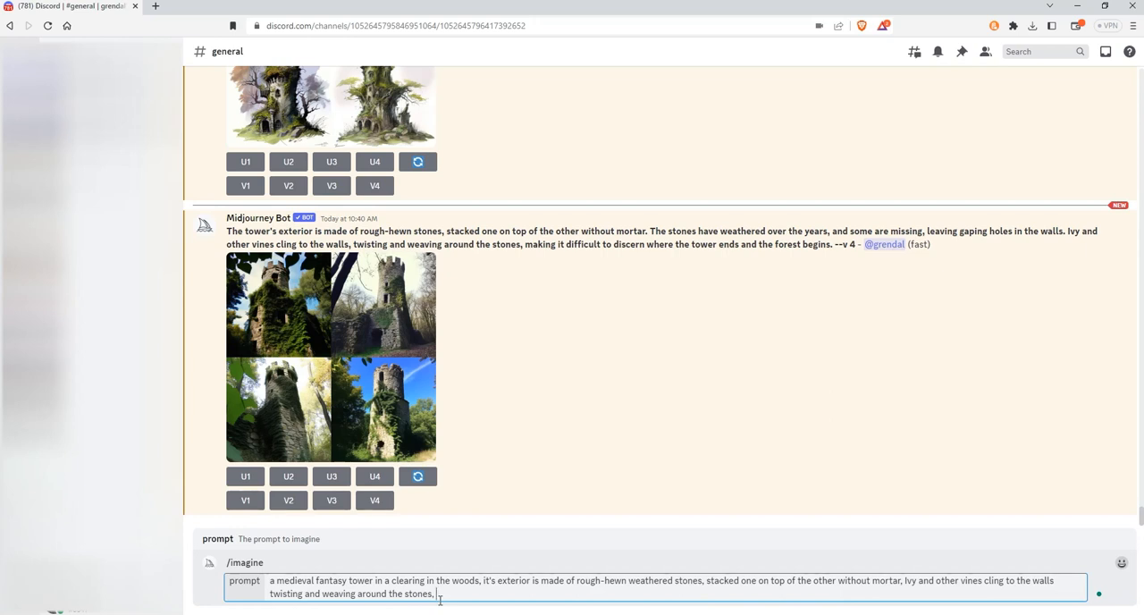
Step: End the prompt with "full-sized, painterly style" and submit it to Midjourney
type("full-sized")
type("ntery")
key("BackSpace")
type("ly style")
key("Return")
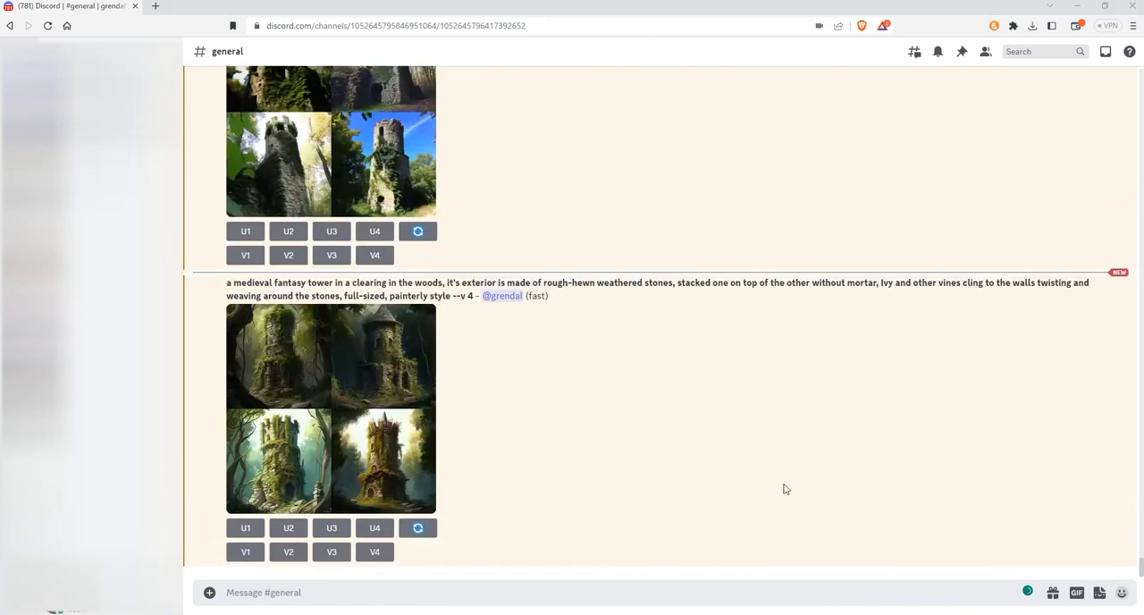
Step: Examine the painterly tower image grid at full size in the browser, then return to the channel
left_click(345, 464)
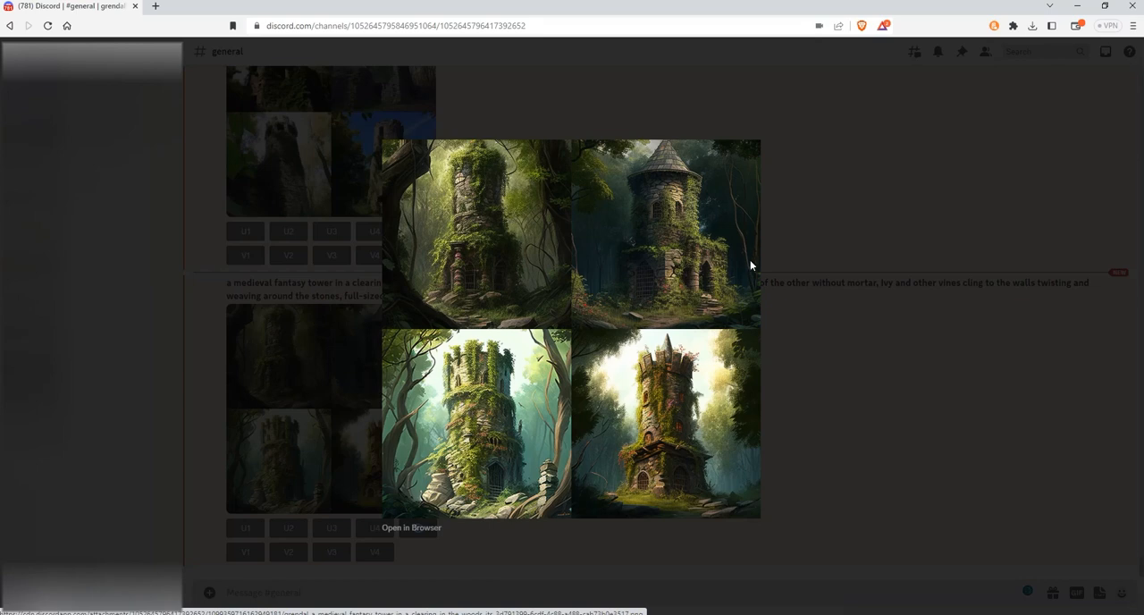
left_click(411, 528)
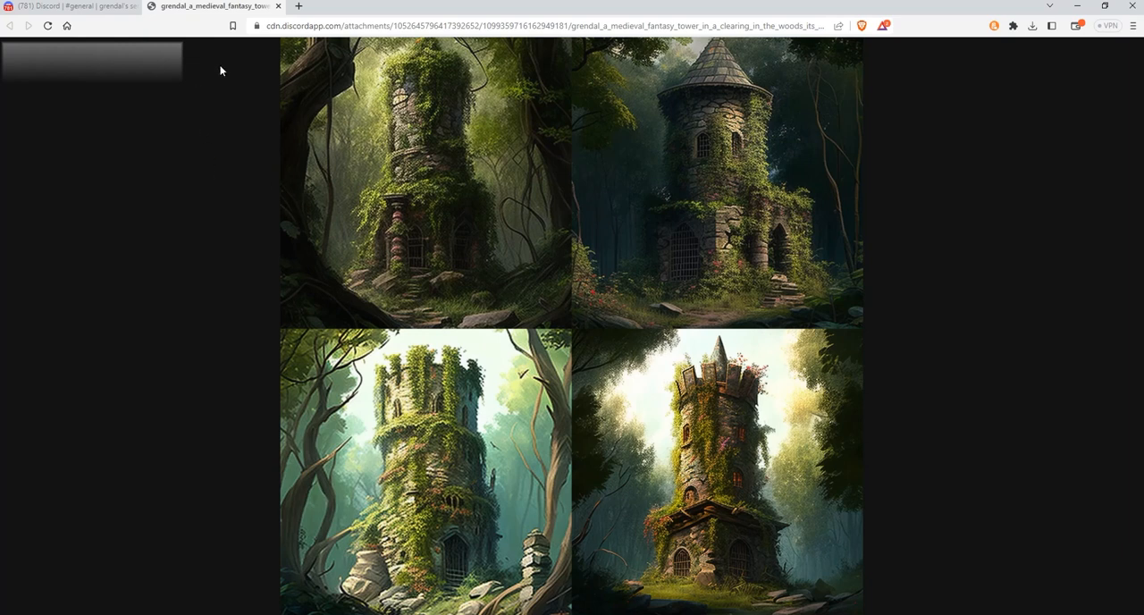
left_click(277, 7)
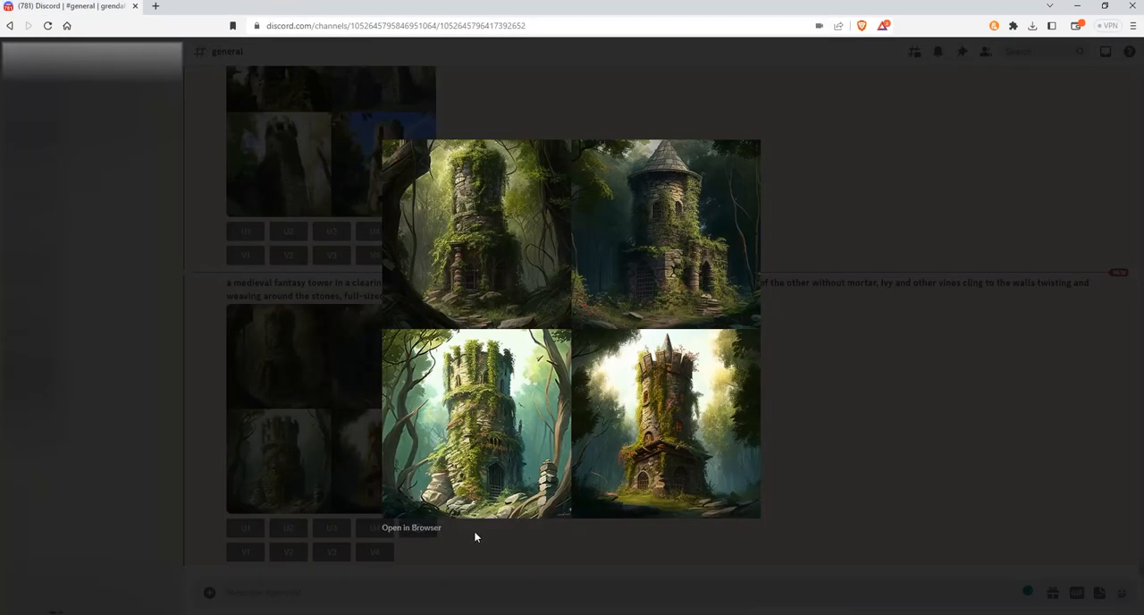
left_click(471, 535)
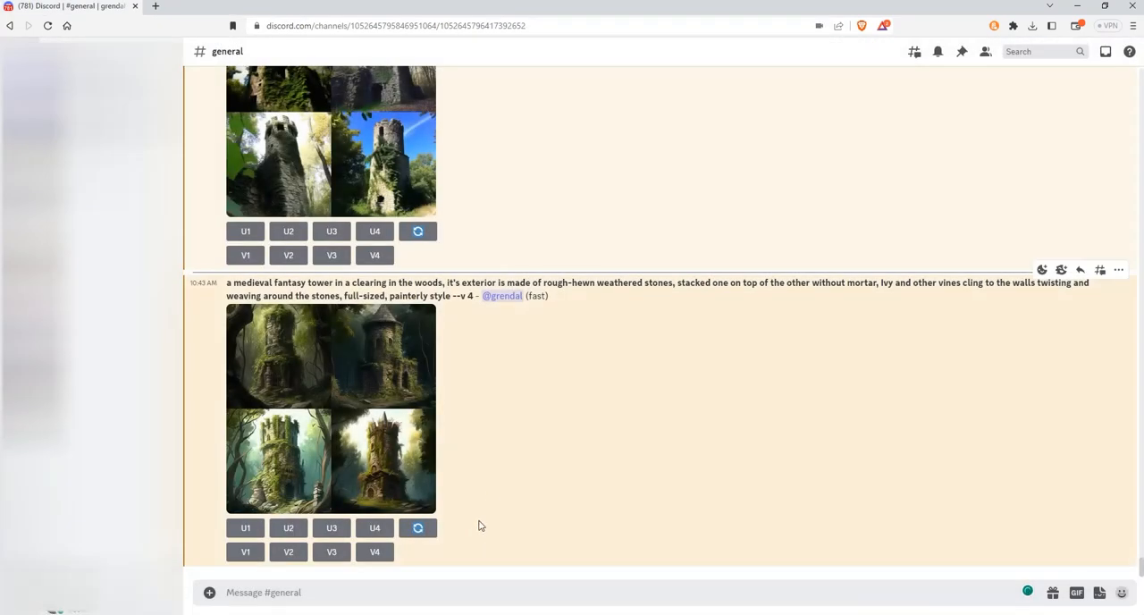
Step: Copy the painterly tower prompt including "--v 4" and paste it into a new /imagine command
left_click_drag(227, 284, 476, 300)
key("ctrl+c")
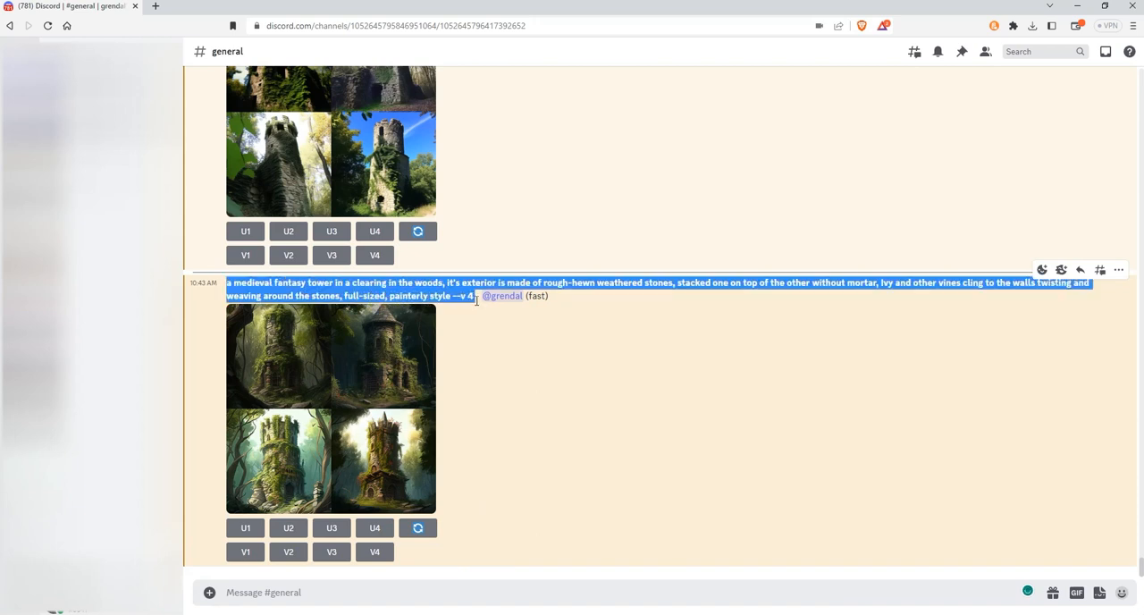
left_click(281, 597)
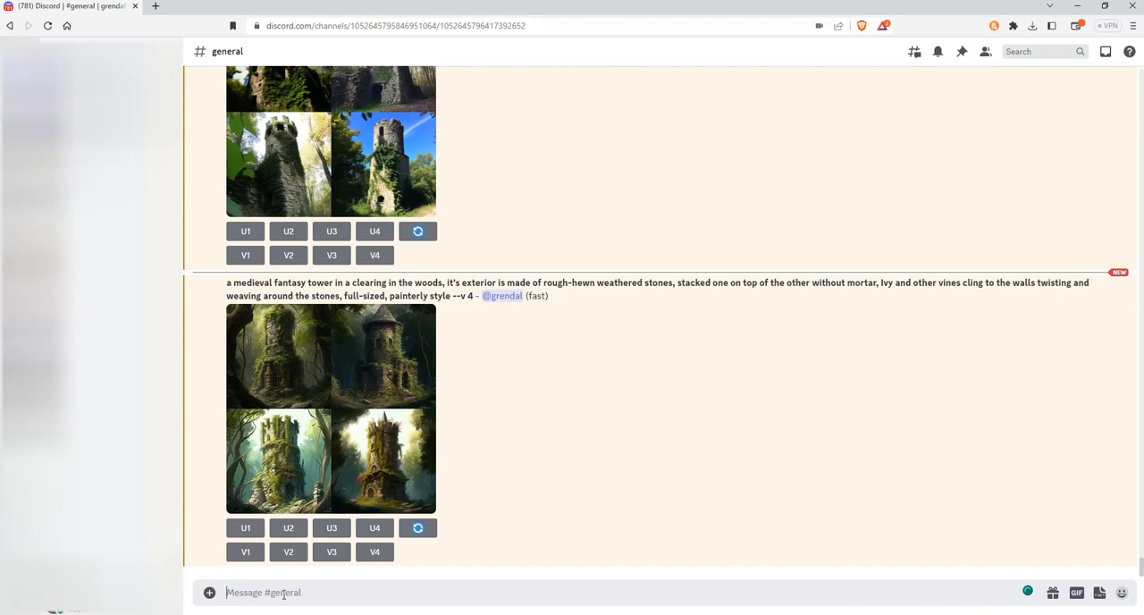
type("/imagine")
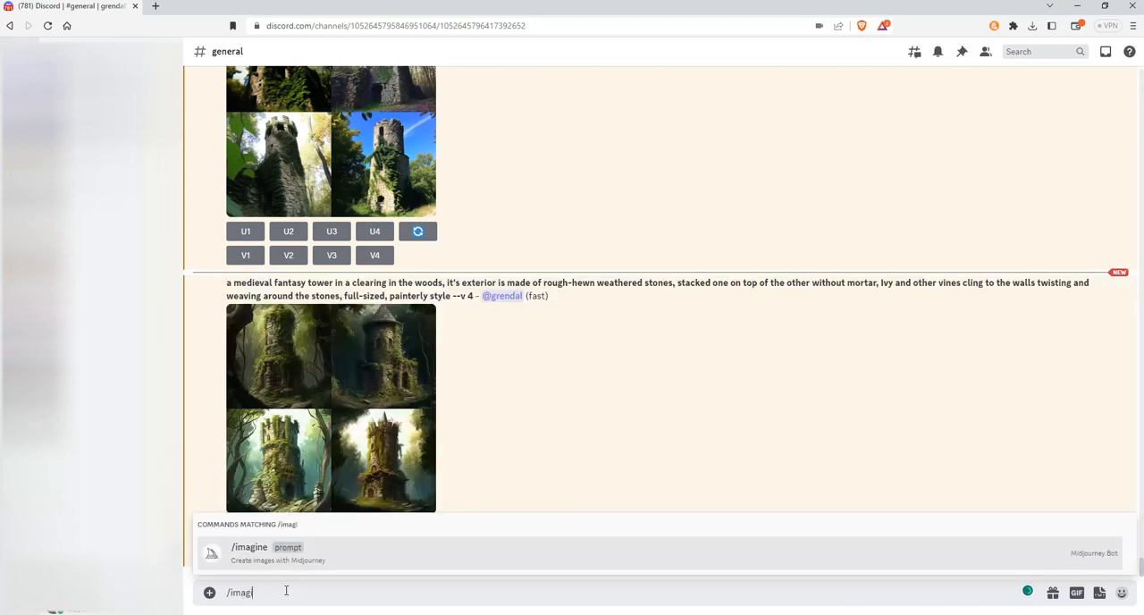
key("Return")
key("ctrl+v")
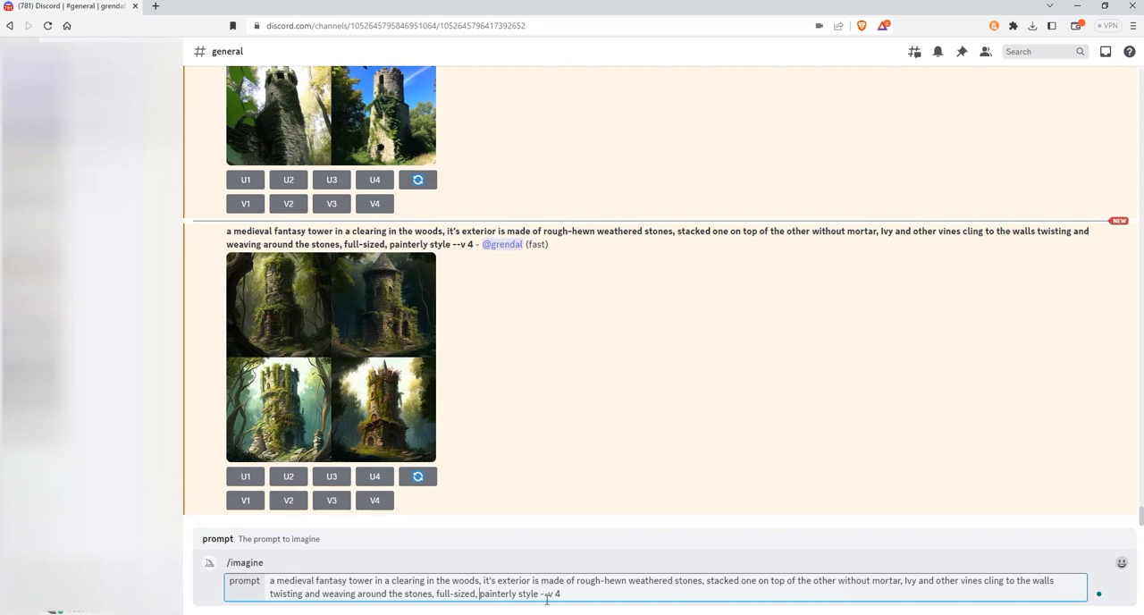
Step: Replace "painterly style" in the prompt with "hand-drawn style by Les Edwards" and submit it to Midjourney
type("hand-drawn style by LEs")
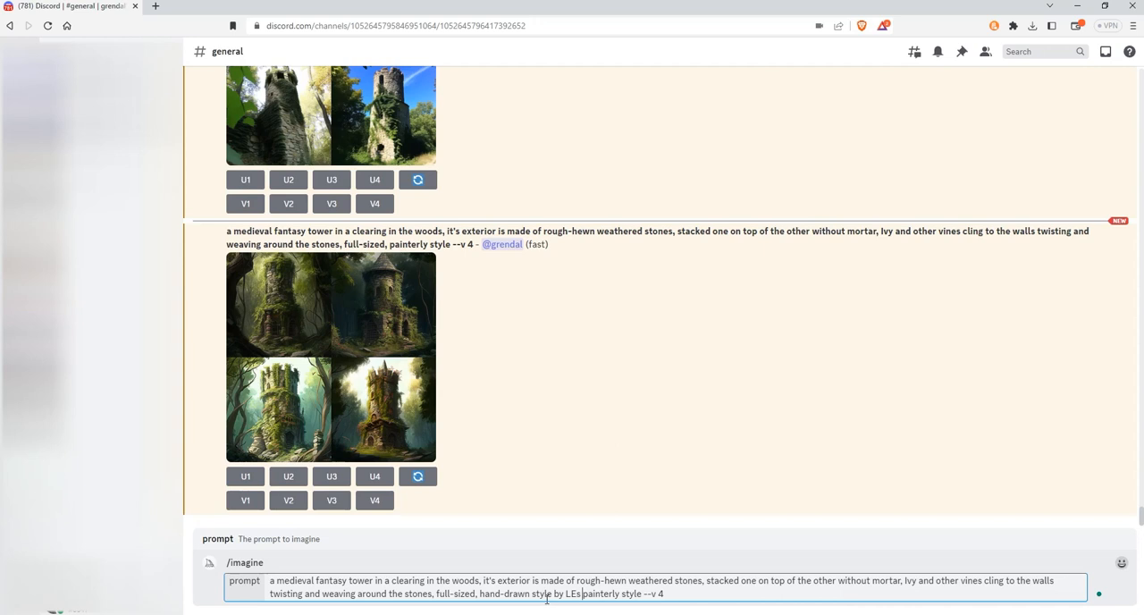
key("BackSpace")
key("BackSpace")
type("es Edwards")
key("Delete")
key("Delete")
key("Delete")
key("Delete")
key("Delete")
key("Delete")
key("Delete")
key("Delete")
key("Delete")
key("Delete")
key("Delete")
key("Delete")
key("Delete")
key("Delete")
key("Delete")
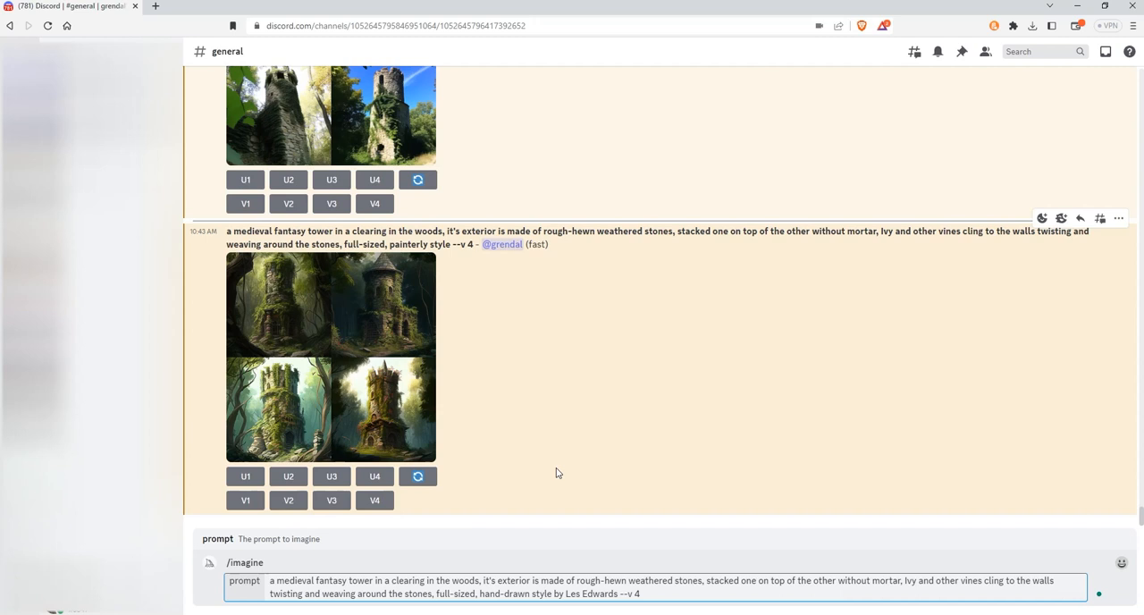
key("Return")
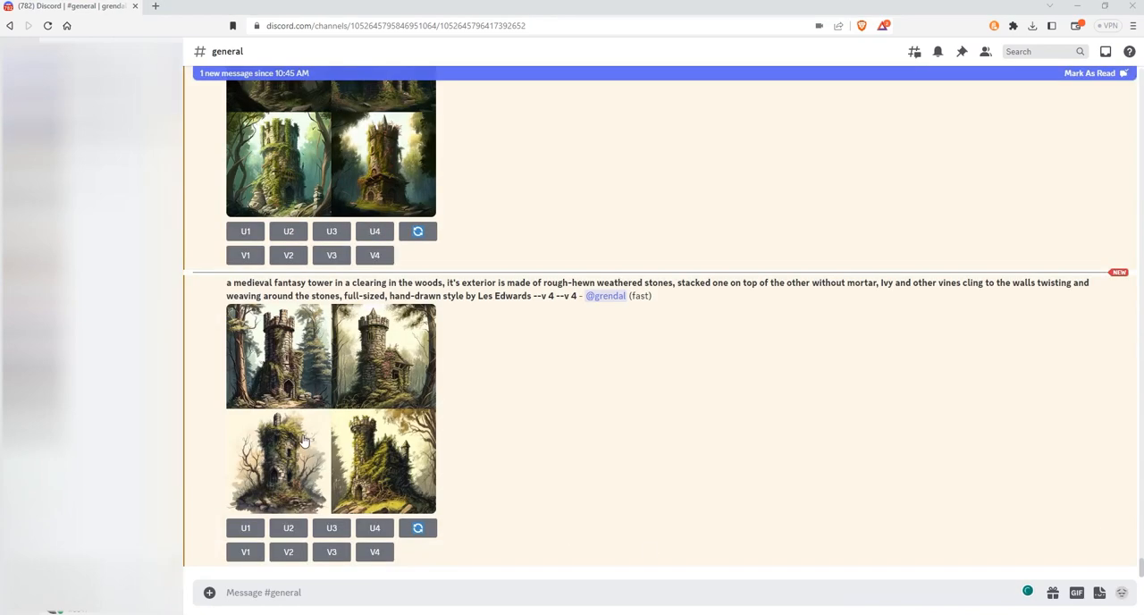
Step: Examine the hand-drawn tower image grid at full size in the browser, then return to the channel
left_click(317, 444)
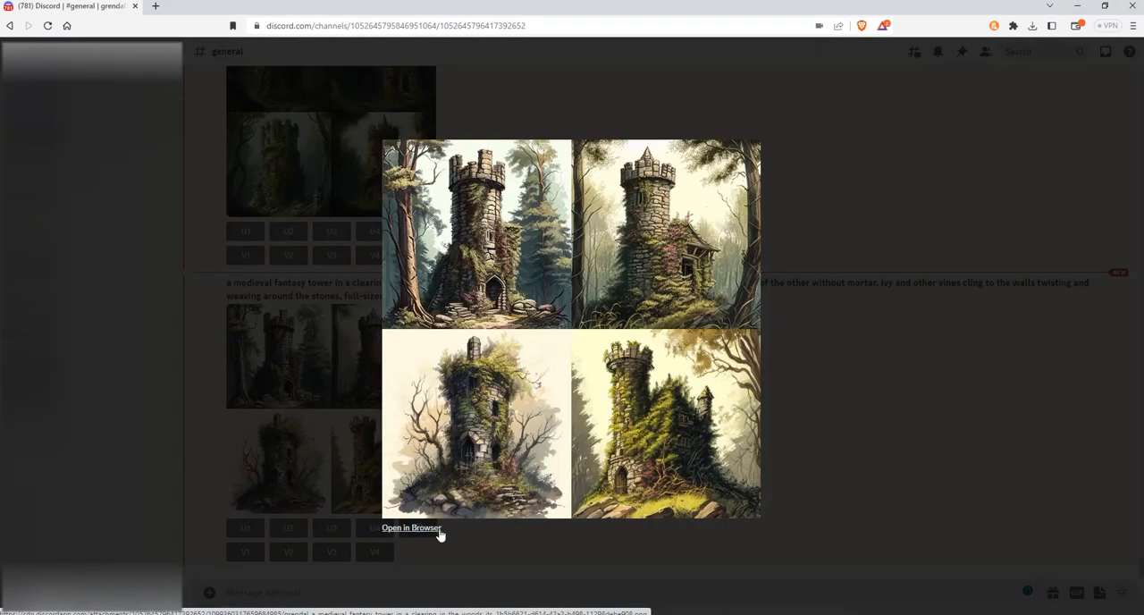
left_click(437, 529)
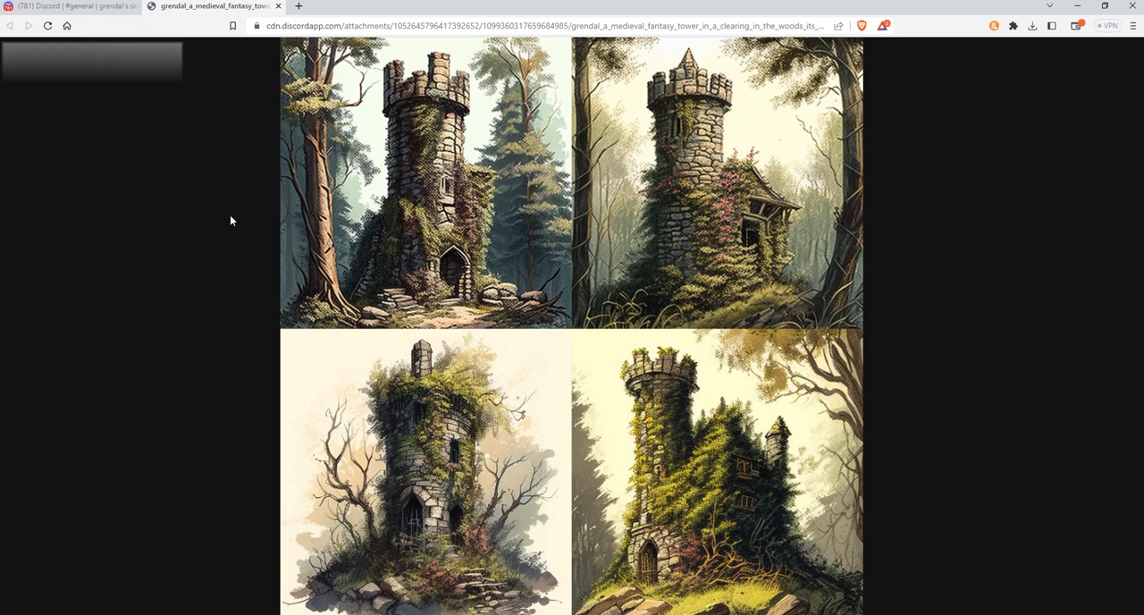
left_click(278, 7)
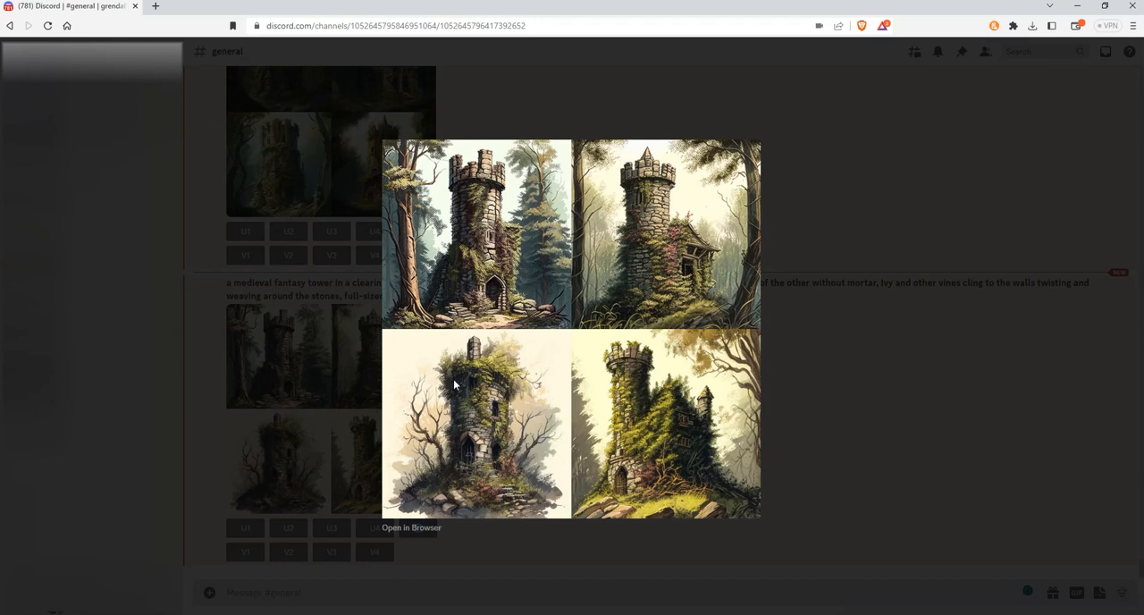
left_click(485, 535)
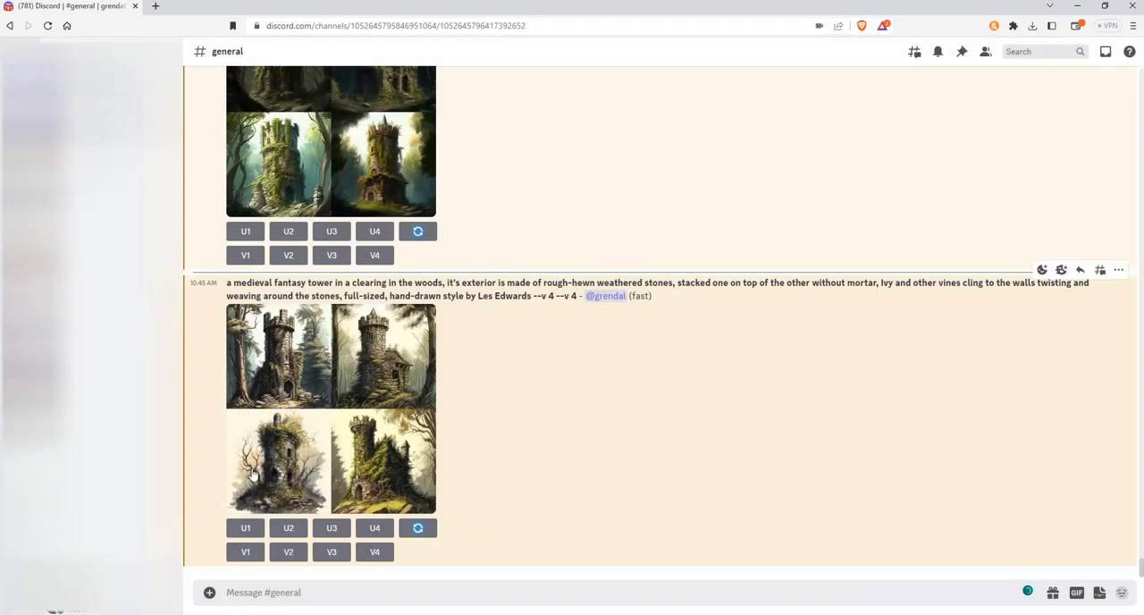
Step: Upscale the third hand-drawn tower and open the upscaled image at full size in the browser
left_click(332, 529)
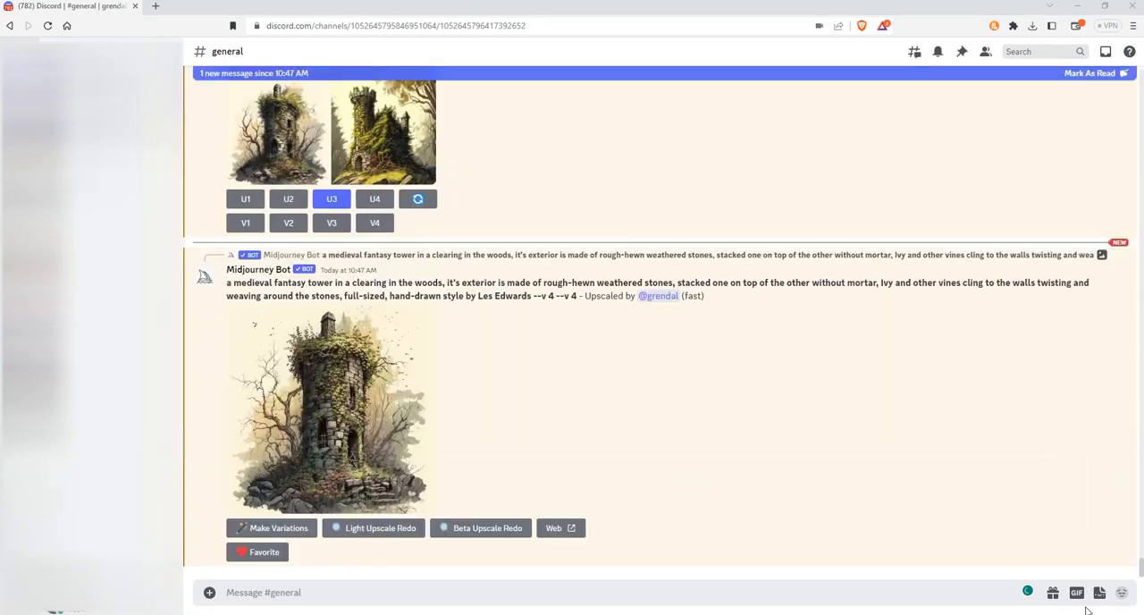
left_click(342, 437)
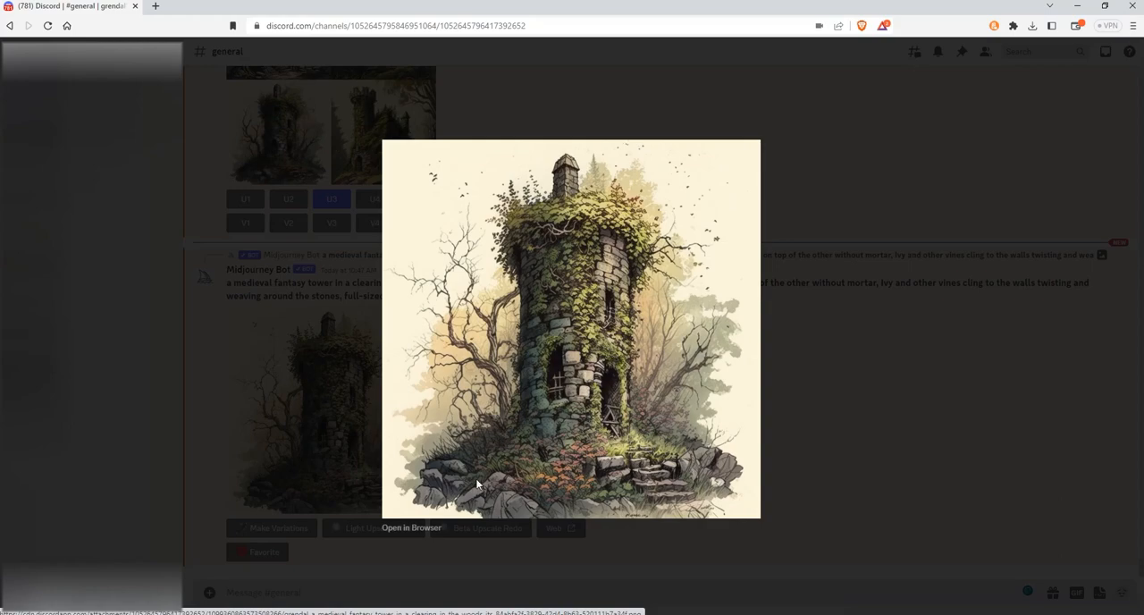
left_click(434, 528)
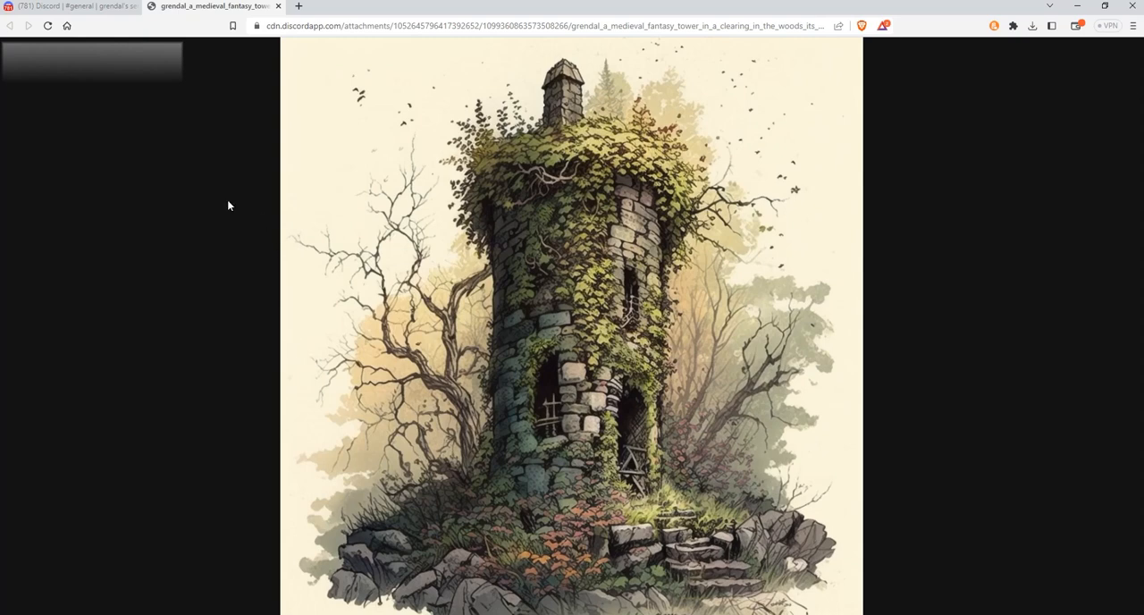
Step: Compare the upscaled tower with the earlier line art tower illustration in its own full-size window, then return to the channel
left_click(1077, 5)
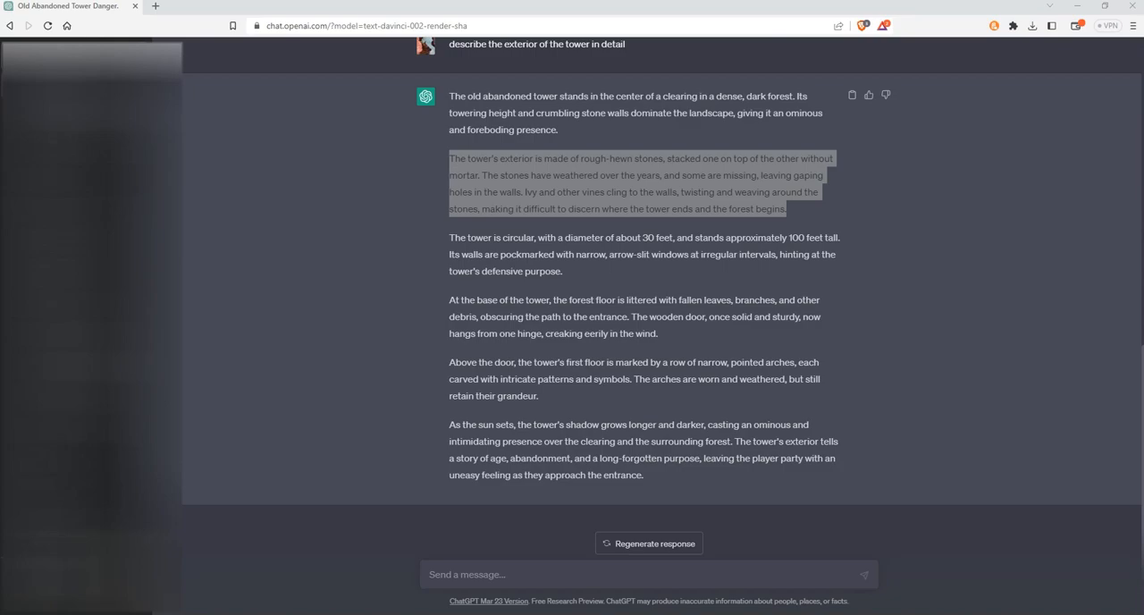
left_click(321, 611)
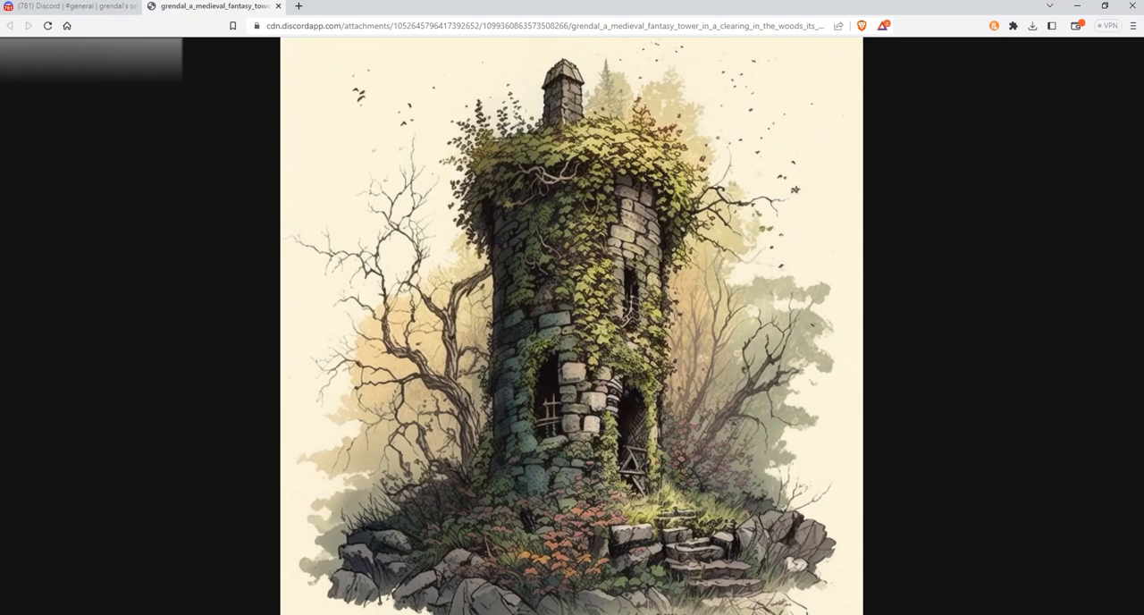
left_click_drag(510, 1, 564, 143)
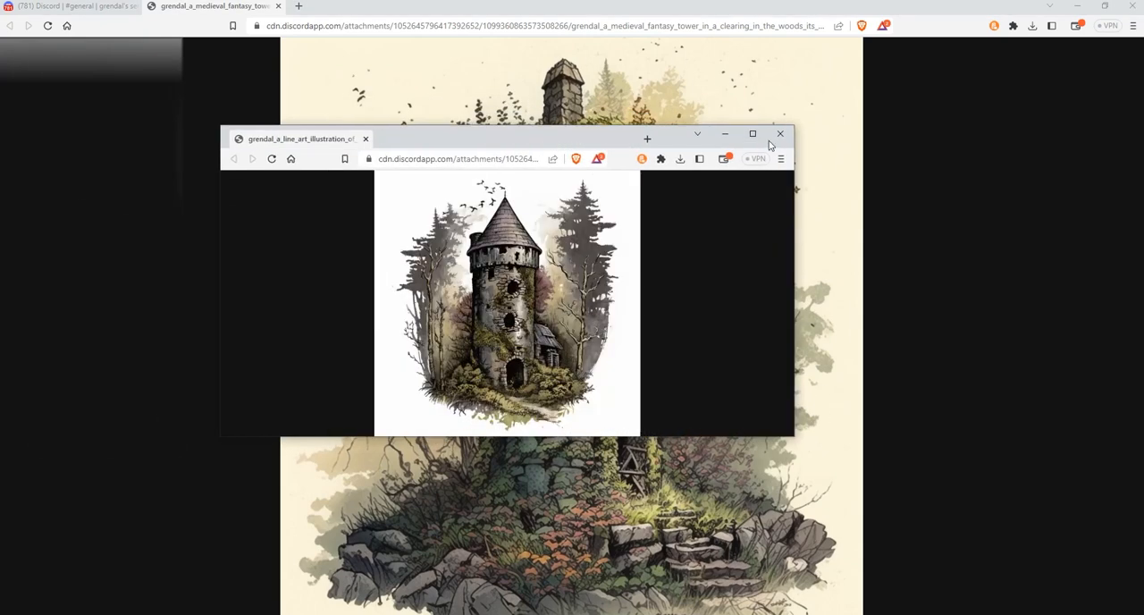
left_click(752, 134)
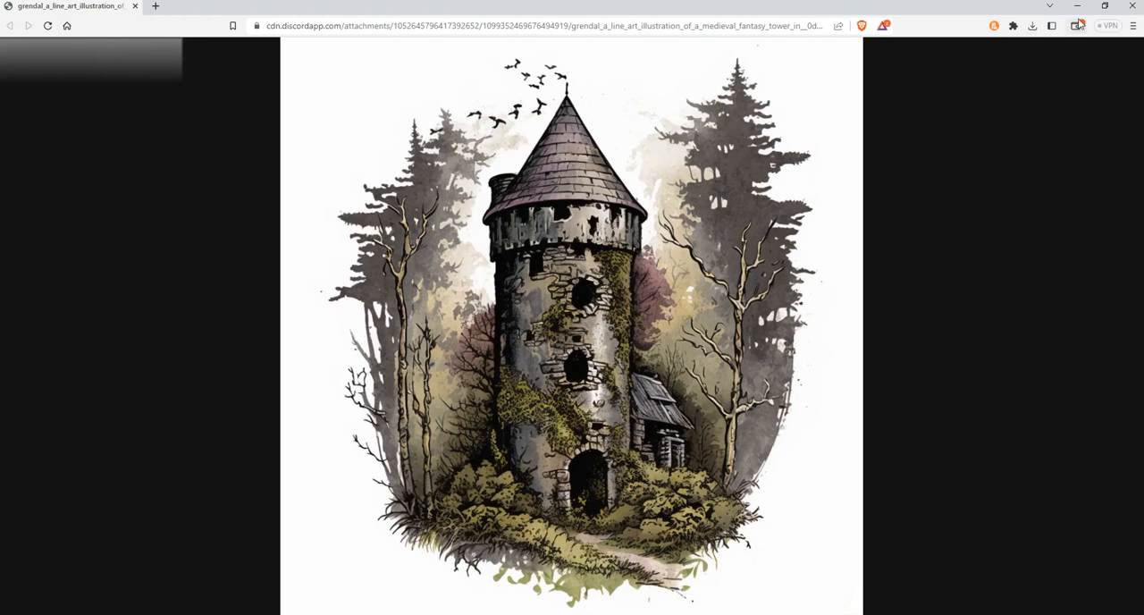
left_click(1124, 7)
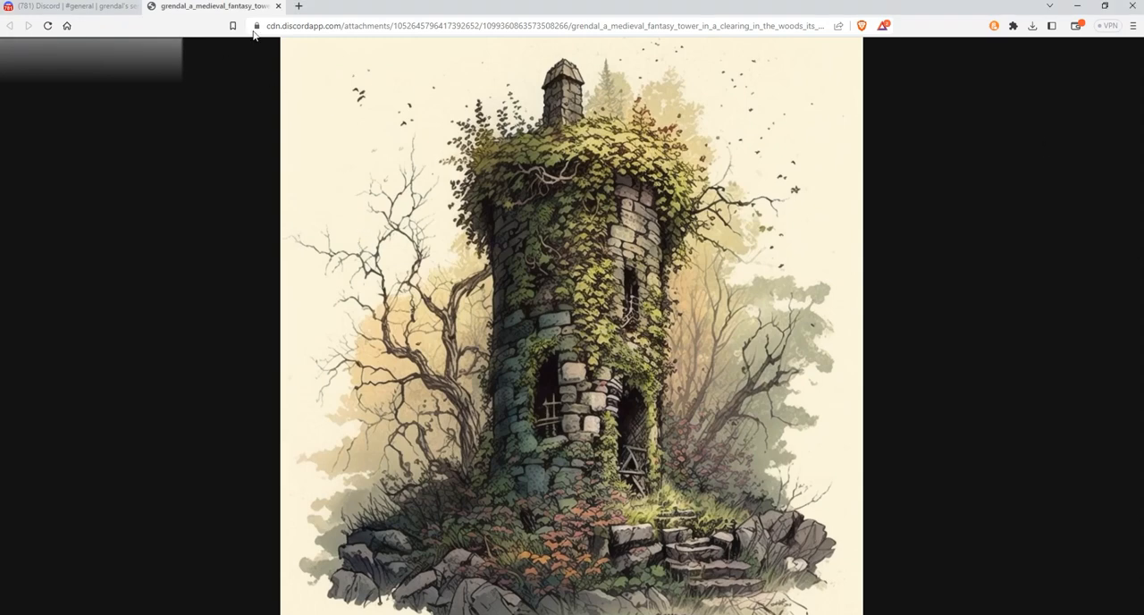
left_click(278, 6)
left_click(309, 439)
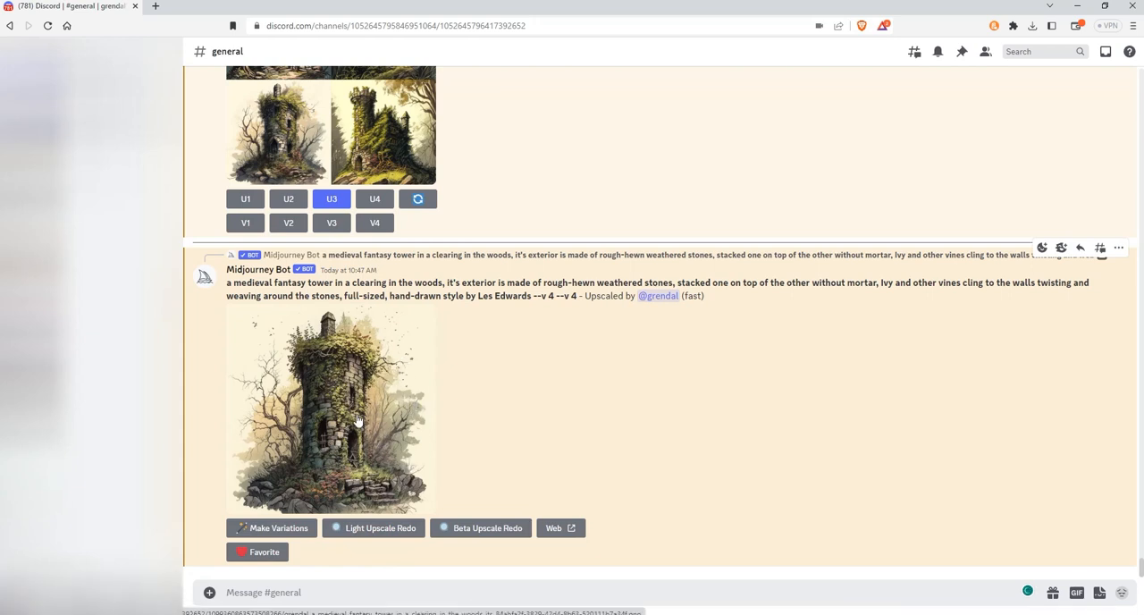
Step: Start a remix variation of the upscaled tower and replace "hand-drawn style" with "line-art style" in its prompt
scroll(380, 407, "up", 2)
scroll(380, 407, "down", 2)
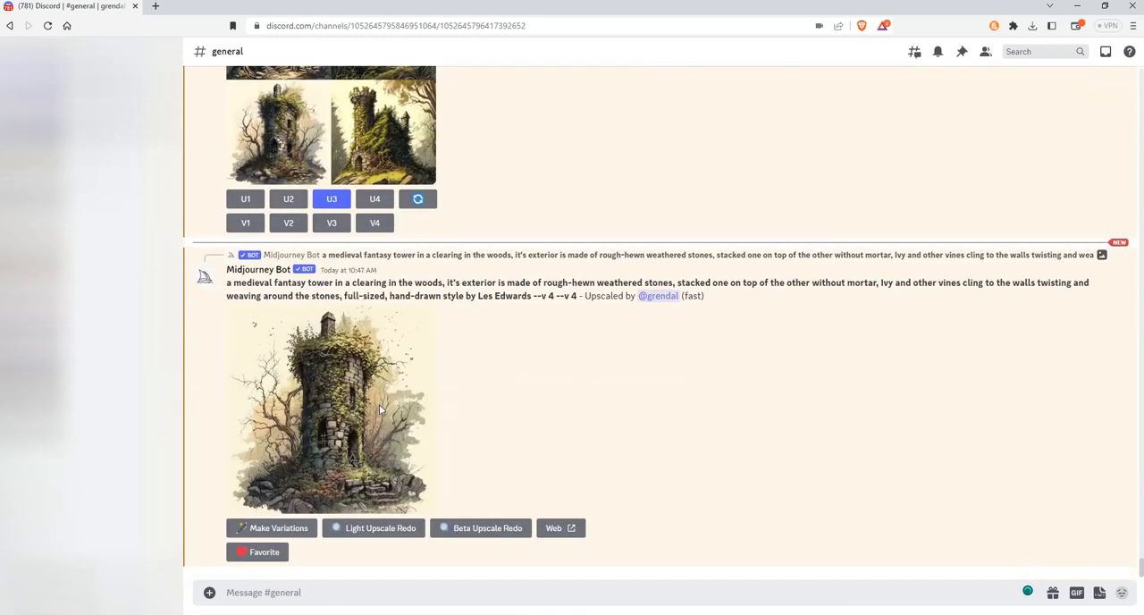
left_click(284, 528)
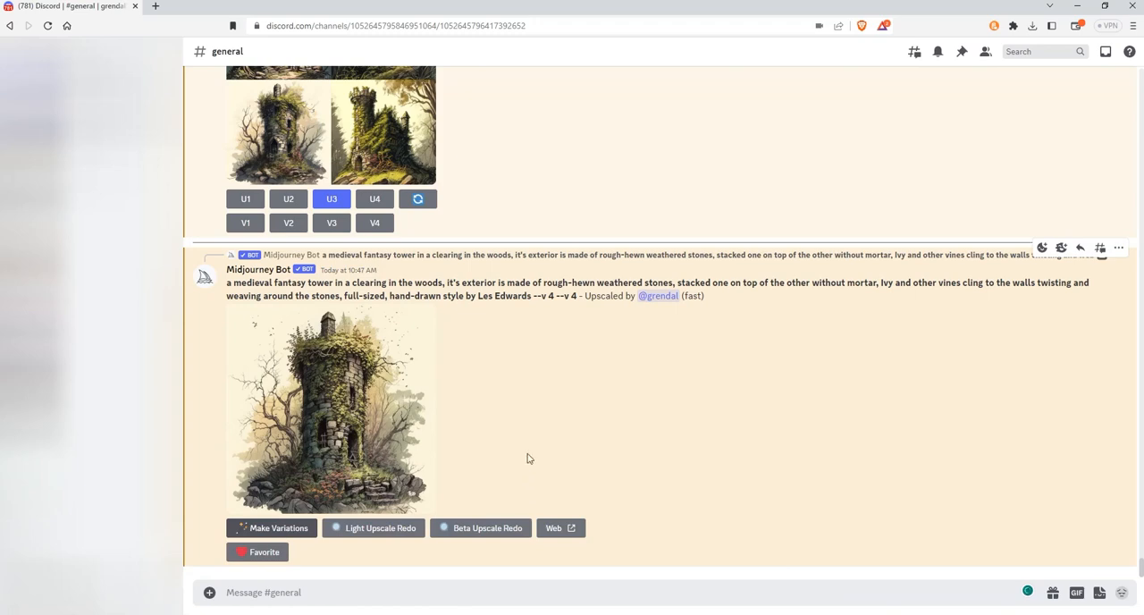
scroll(510, 347, "down", 3)
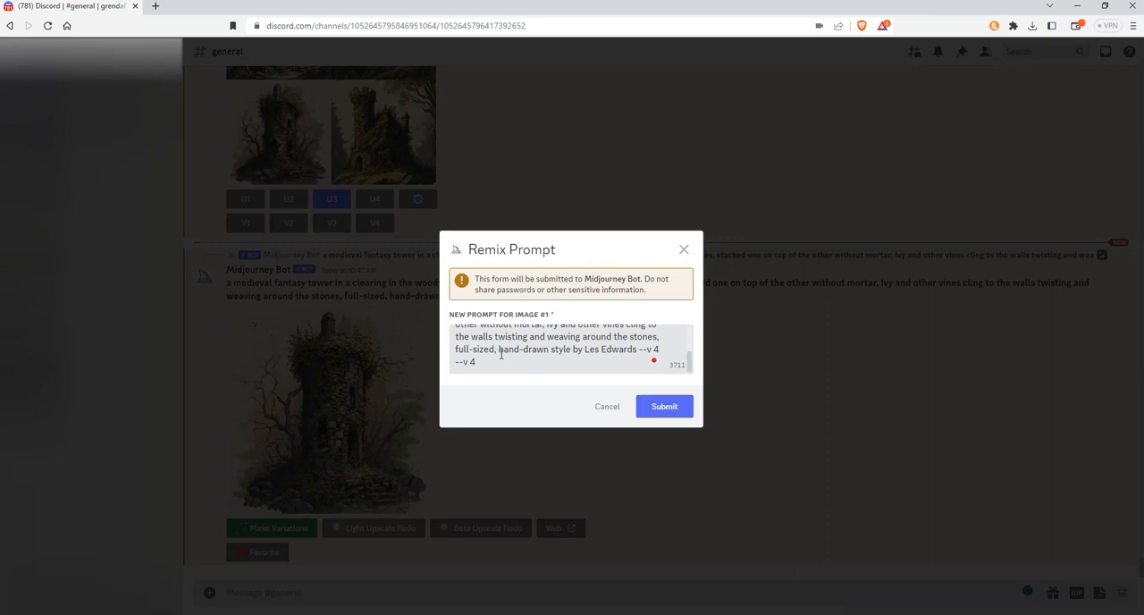
type("line ar")
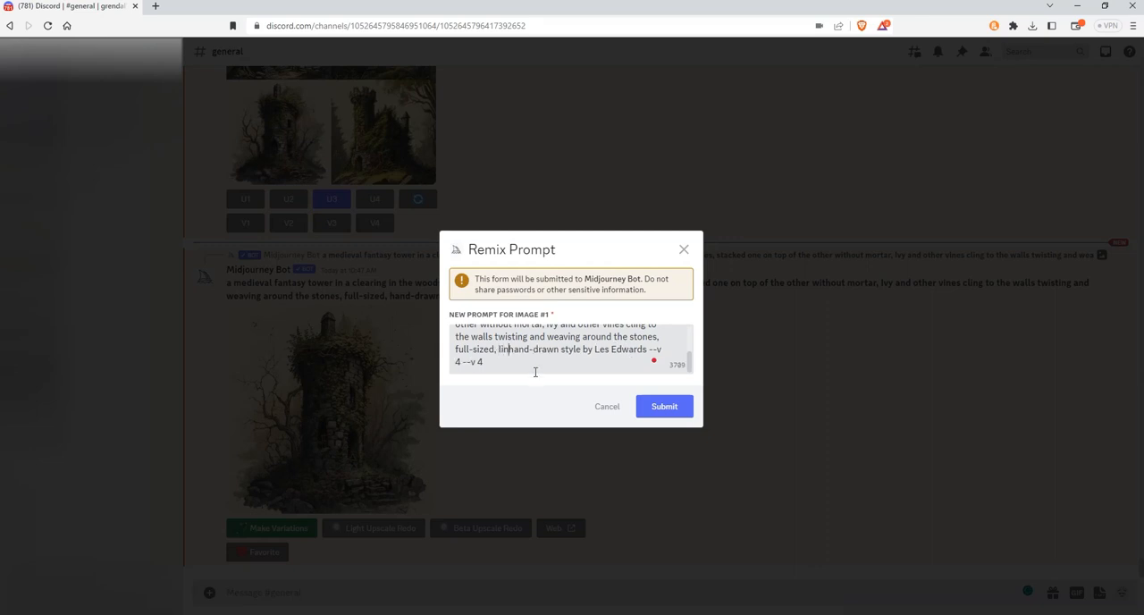
type("t ")
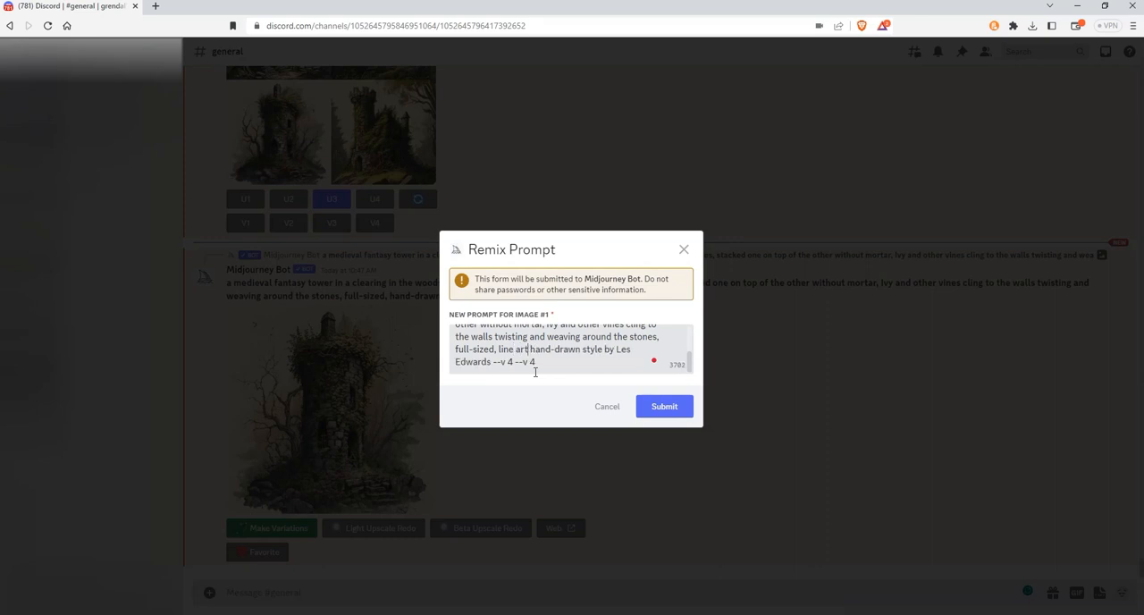
type("-")
key("Delete")
key("Delete")
key("Delete")
key("Delete")
key("Delete")
key("Delete")
key("Delete")
key("Delete")
key("Delete")
key("Delete")
key("Delete")
key("Delete")
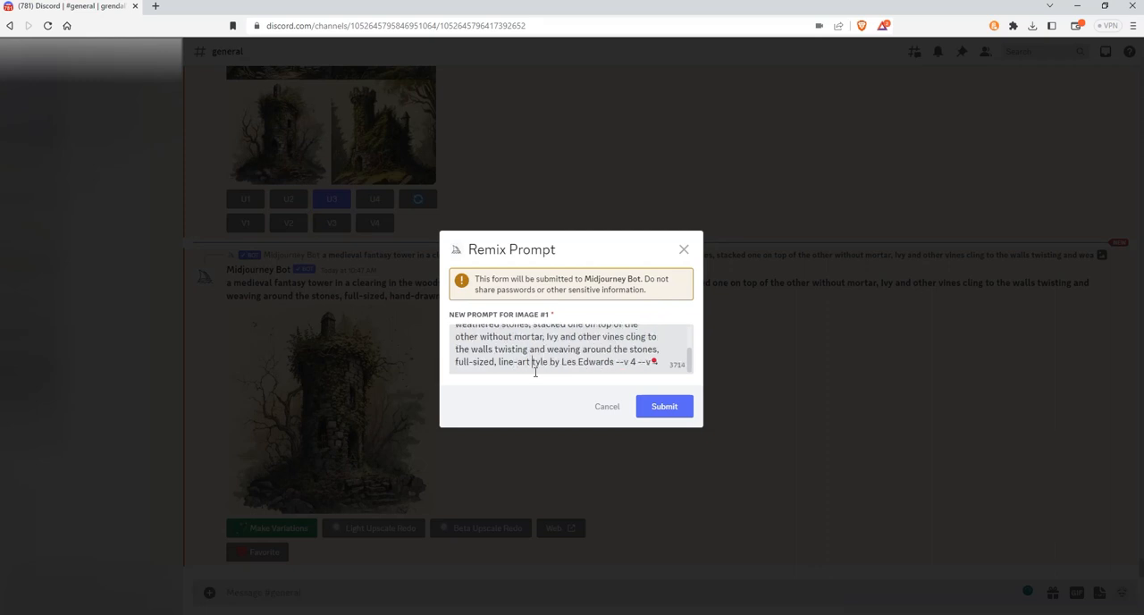
type("s")
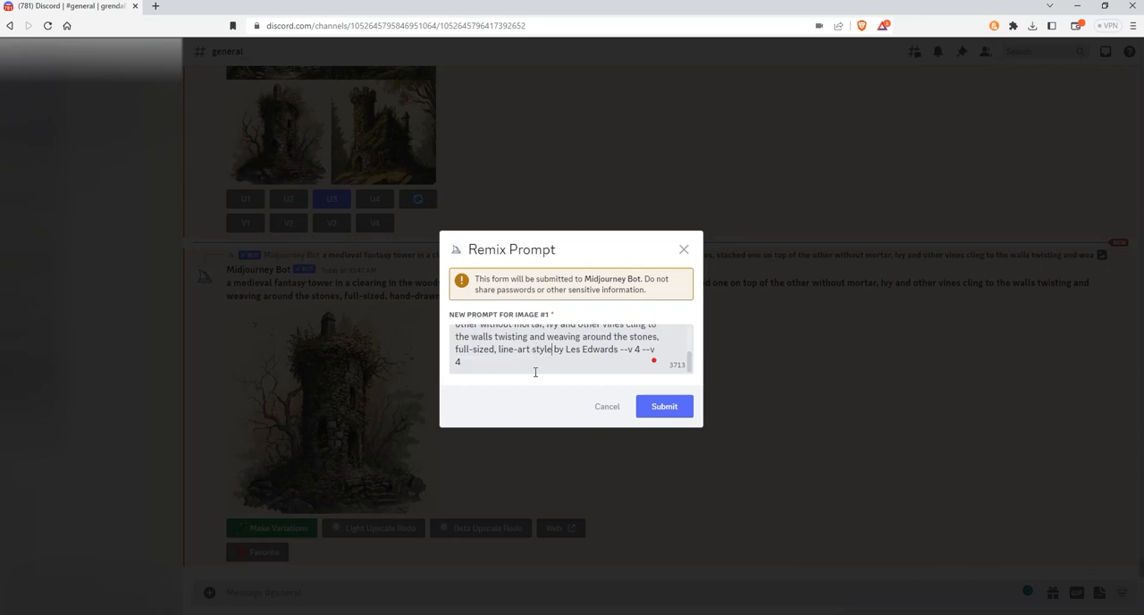
Step: Remove "by Les Edwards" from the end of the remix prompt's style description
key("Delete")
key("Delete")
key("Delete")
key("Delete")
key("Delete")
key("Delete")
key("Delete")
key("Delete")
key("Delete")
key("Delete")
key("Delete")
key("Delete")
key("Delete")
key("Delete")
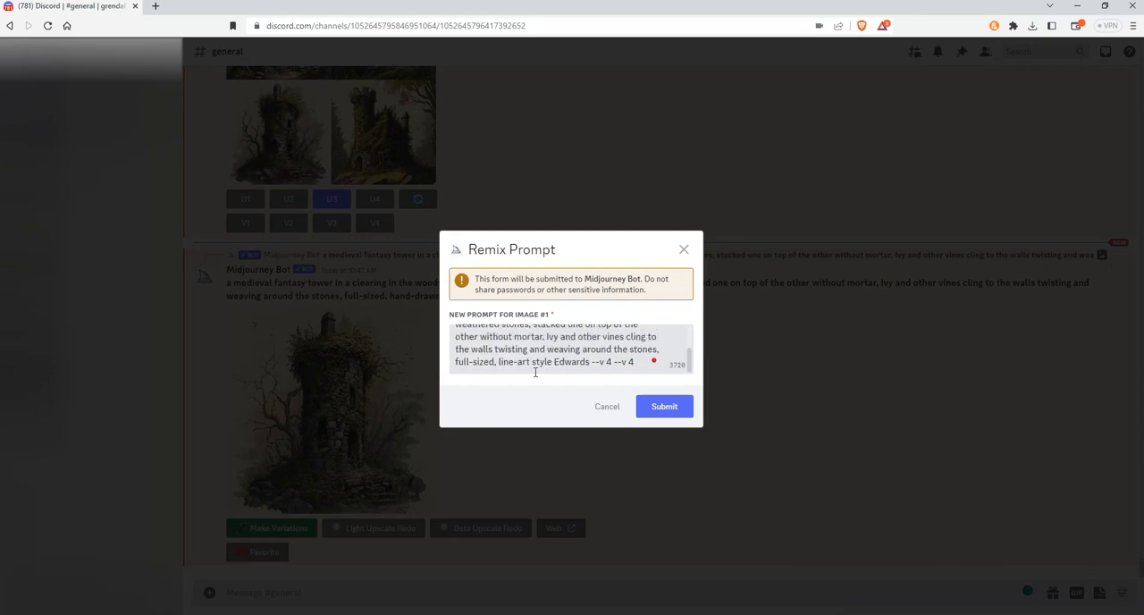
key("Delete")
Step: Insert "black and white" before "line-art style" in the remix prompt and submit it
type("black and whu")
key("BackSpace")
type("ite")
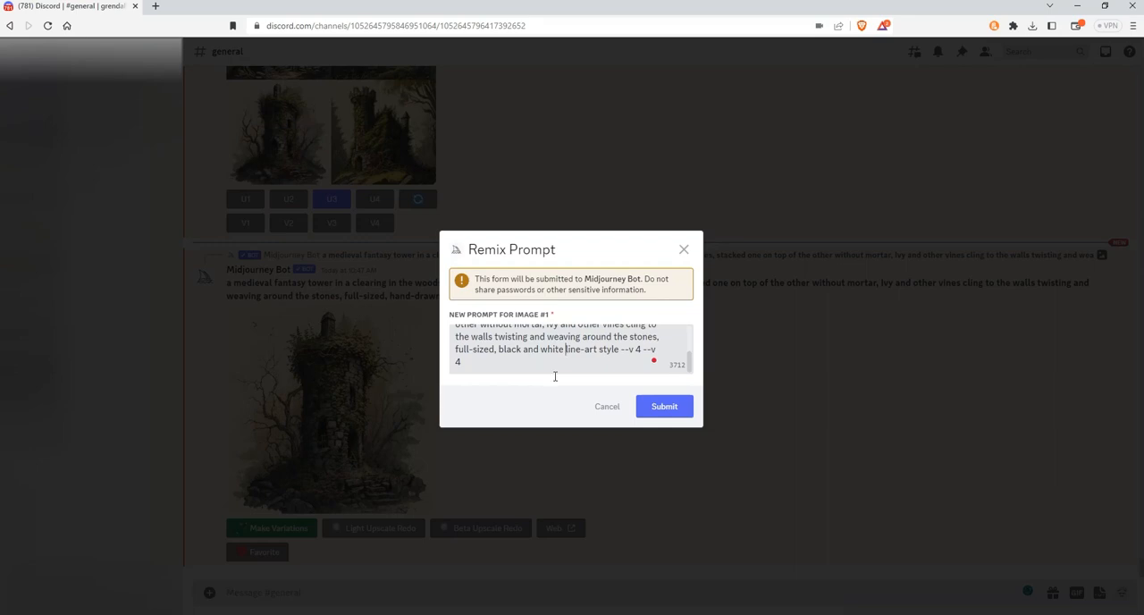
left_click(663, 411)
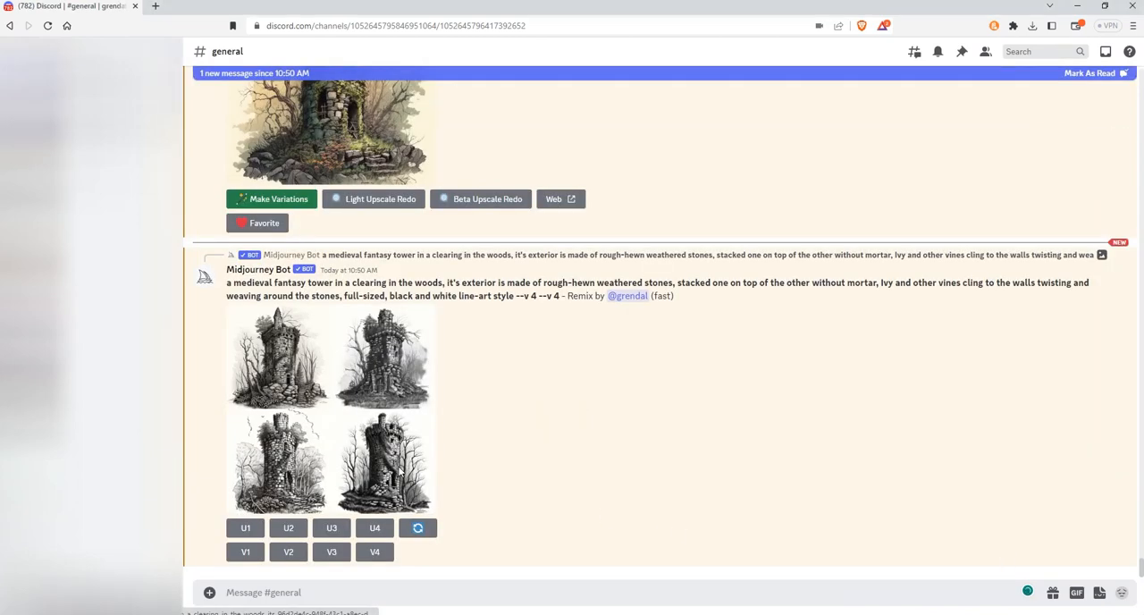
Step: Examine the black and white line-art tower grid at full size and compare it with the upscaled hand-drawn tower in the channel
left_click(397, 472)
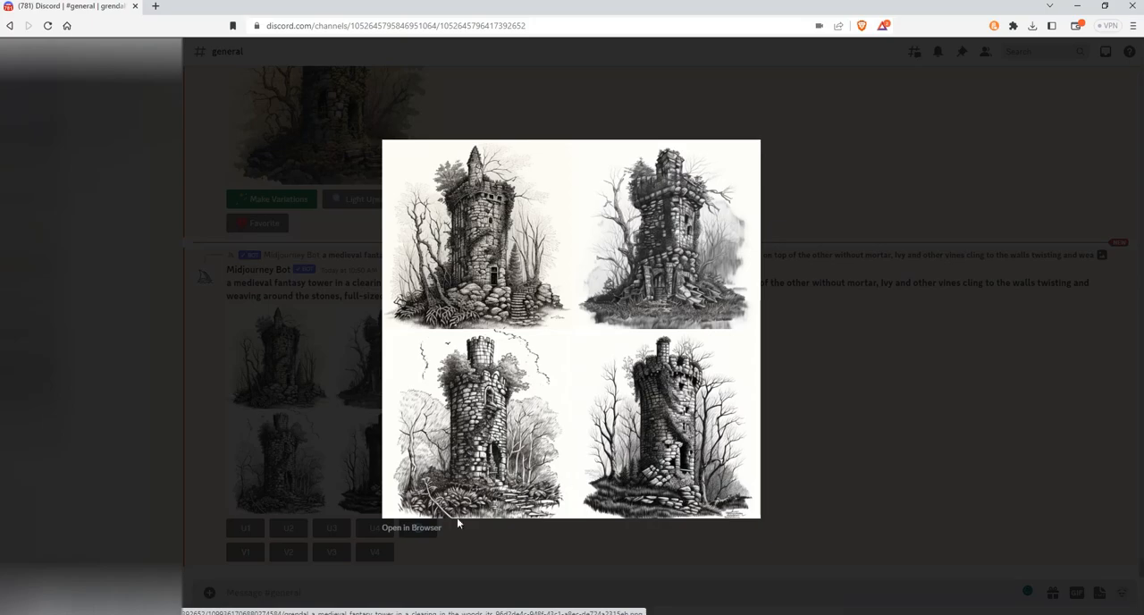
left_click(407, 527)
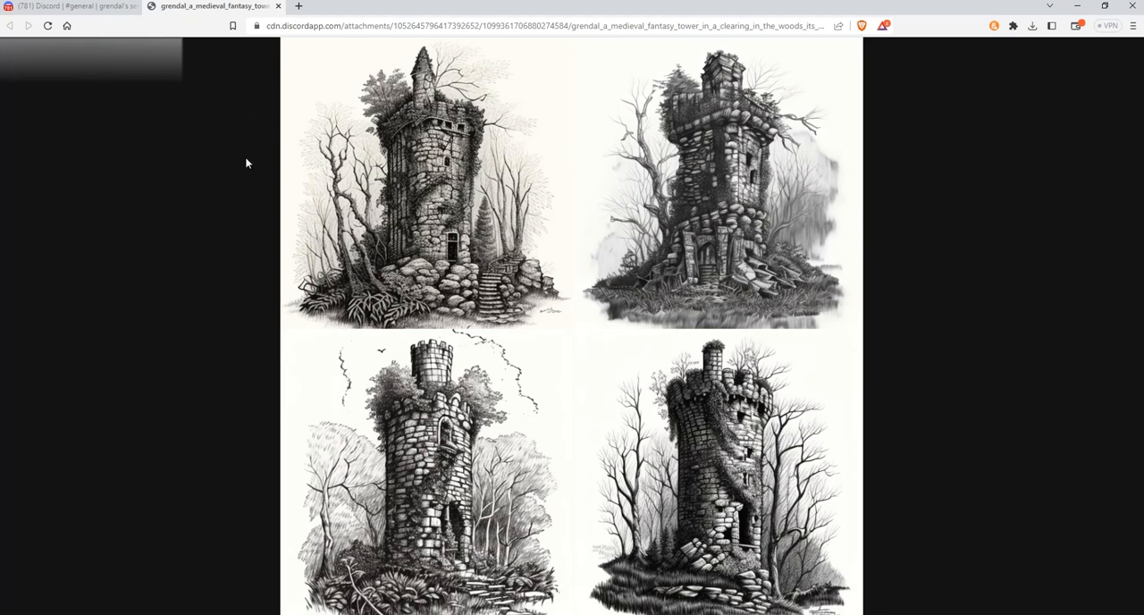
left_click(278, 6)
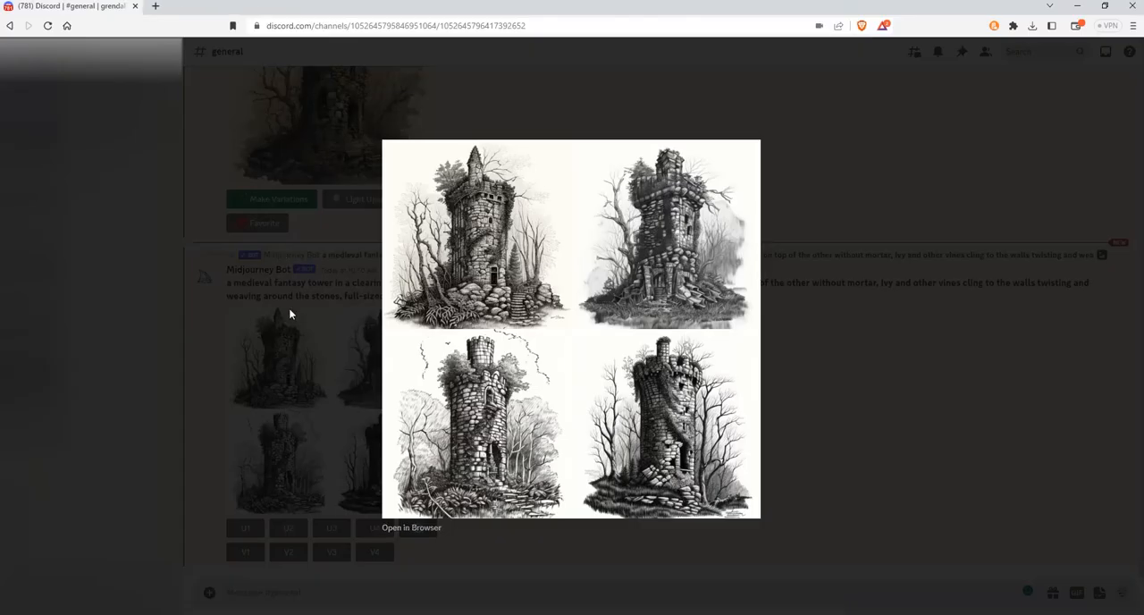
left_click(418, 531)
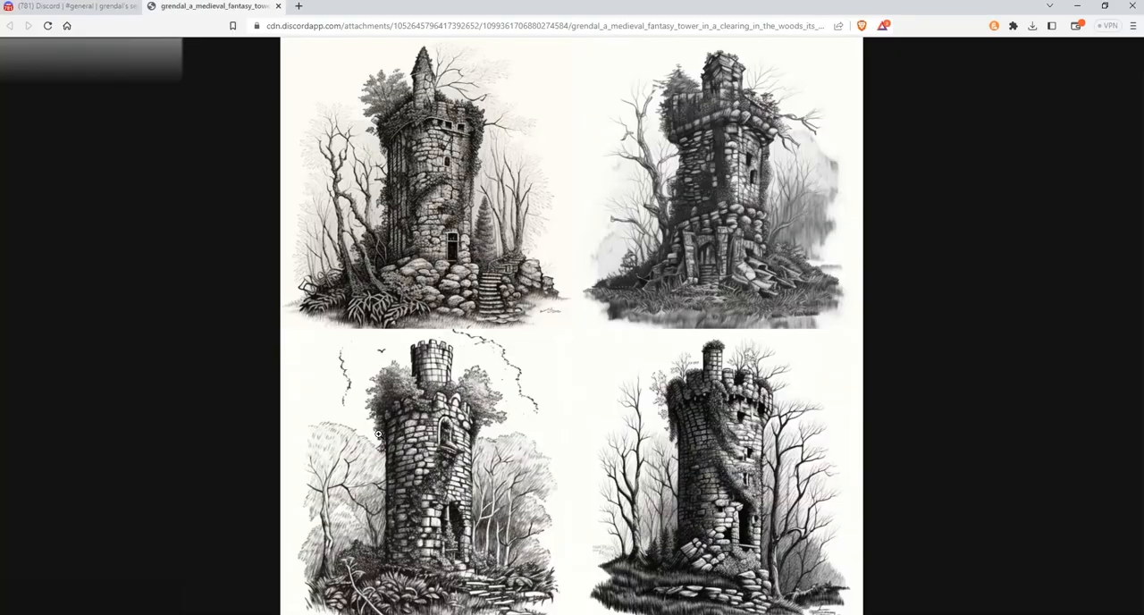
left_click(278, 6)
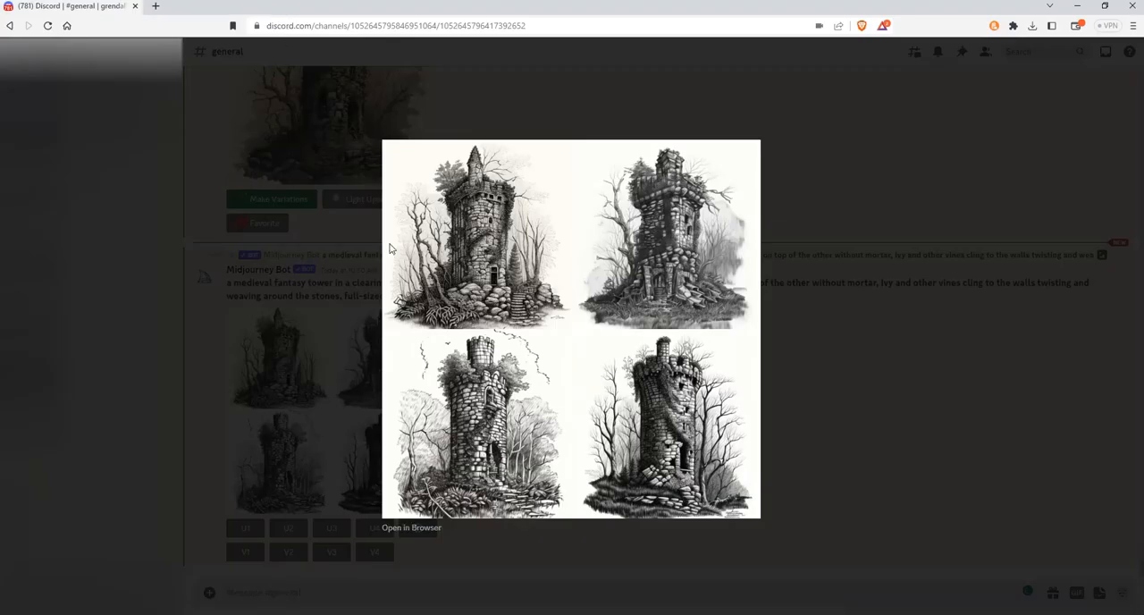
left_click(236, 319)
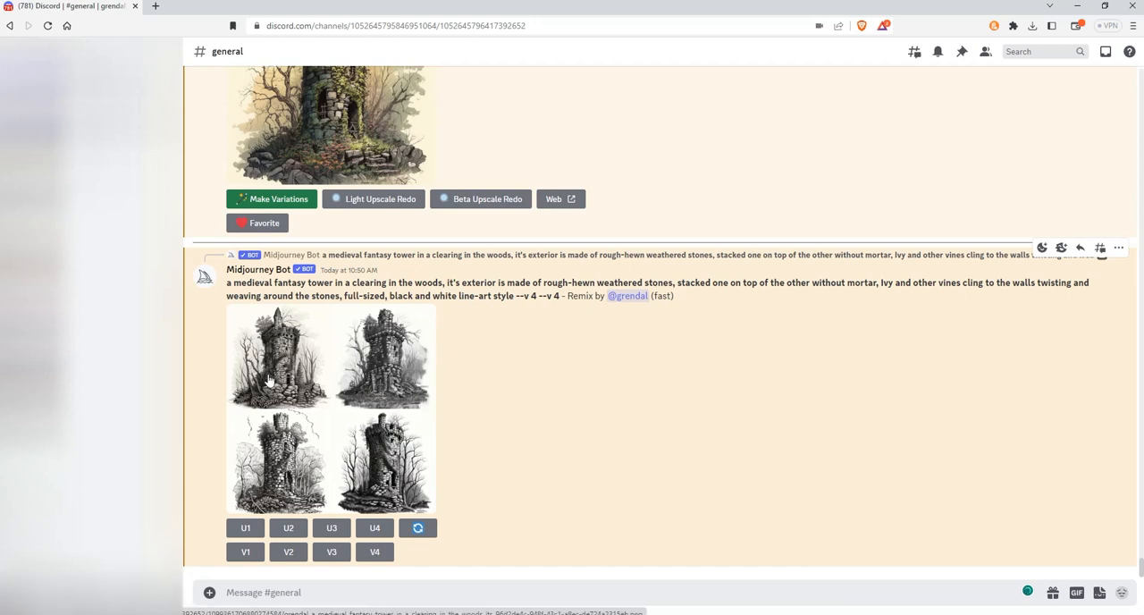
scroll(395, 361, "up", 3)
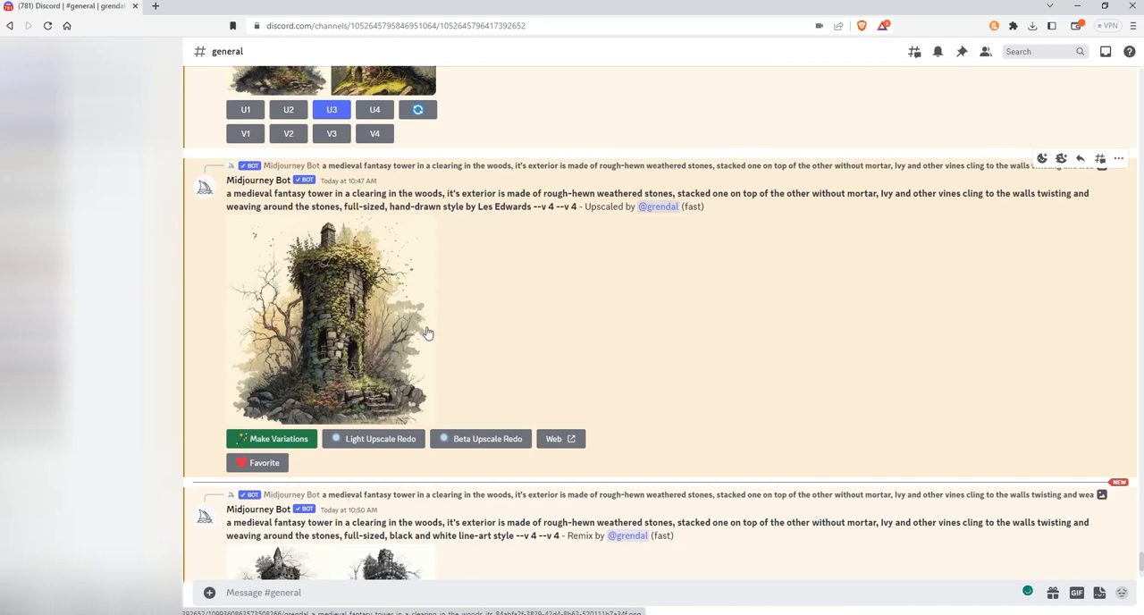
scroll(369, 343, "down", 3)
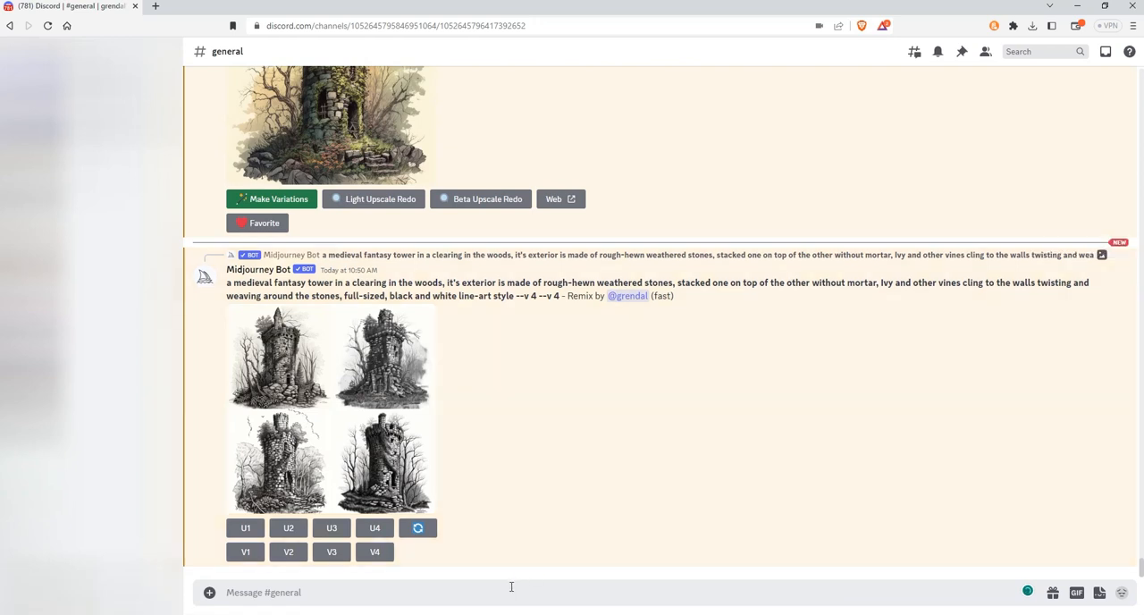
Step: Dismiss the Brave ad notification and reopen the upscaled hand-drawn tower at full size in the browser
left_click(311, 591)
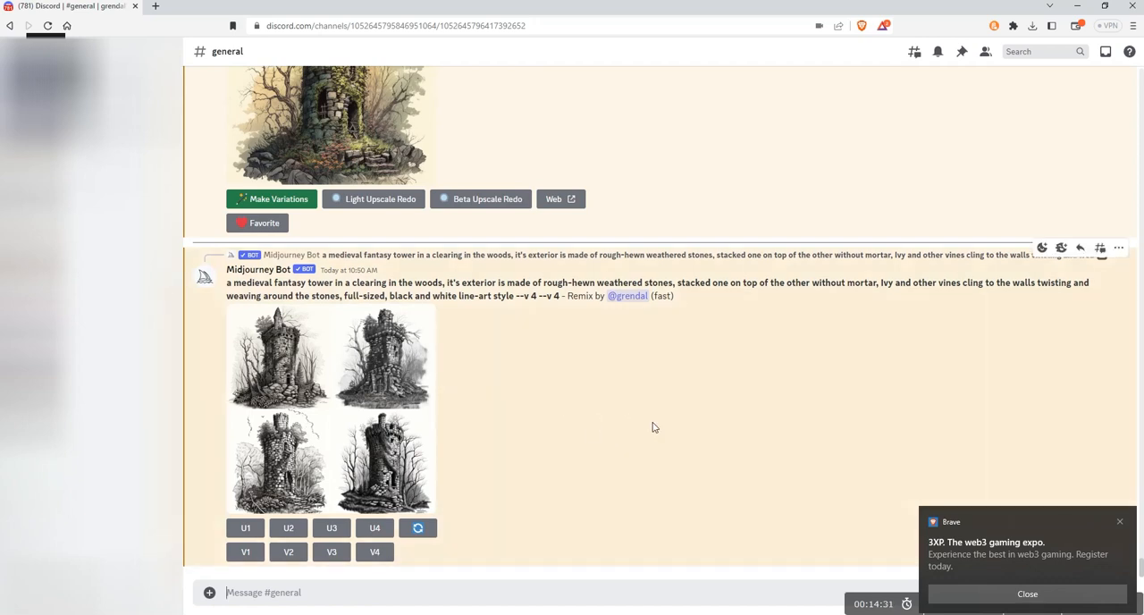
left_click(1120, 522)
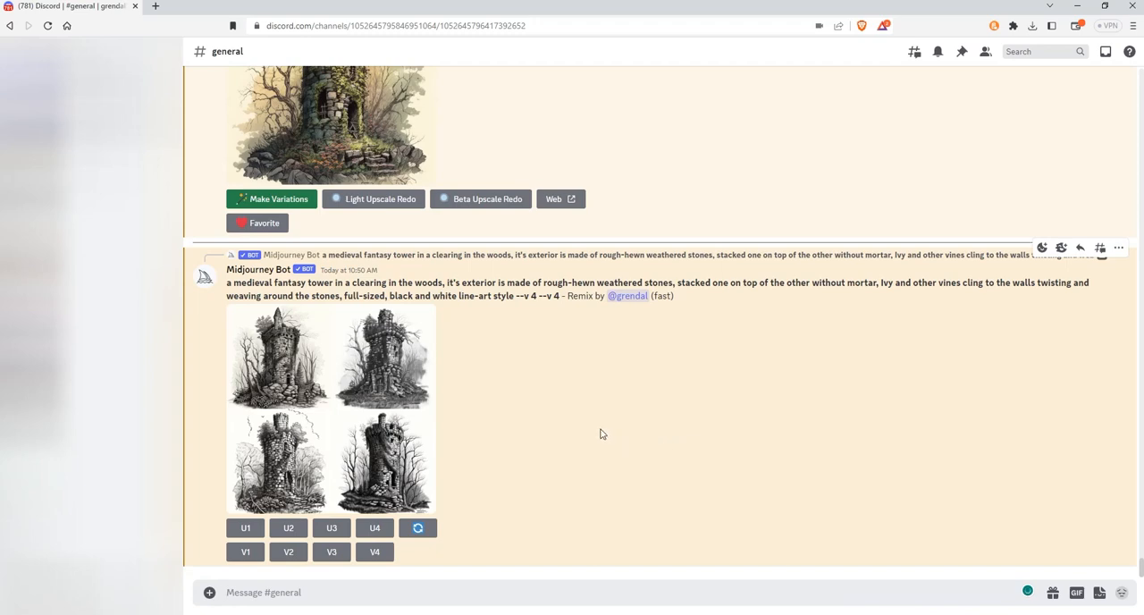
scroll(603, 434, "up", 1)
scroll(601, 434, "up", 1)
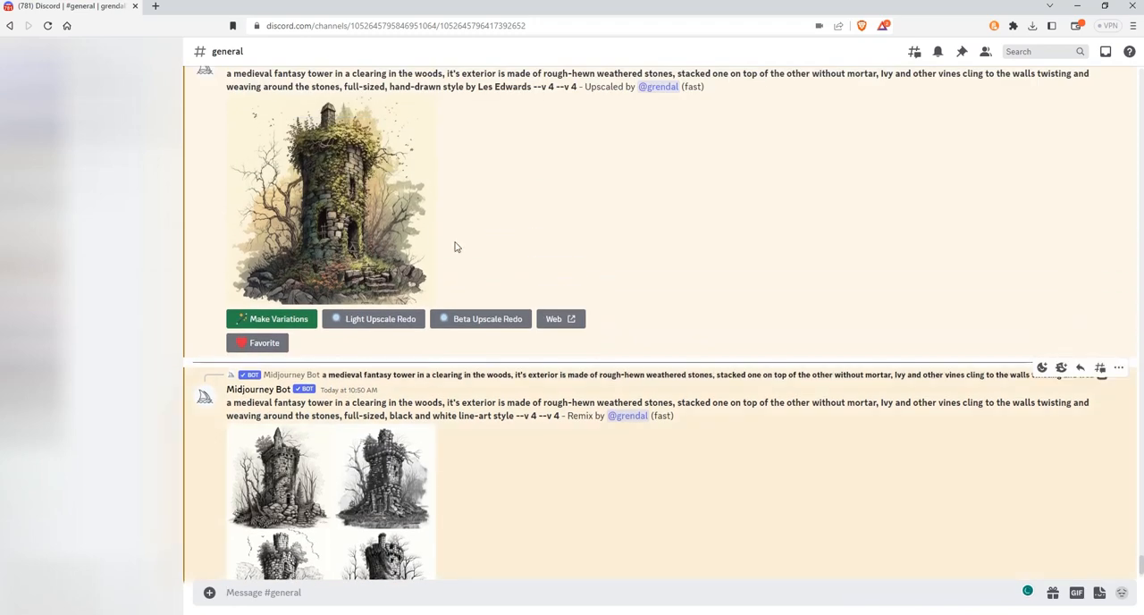
left_click(318, 246)
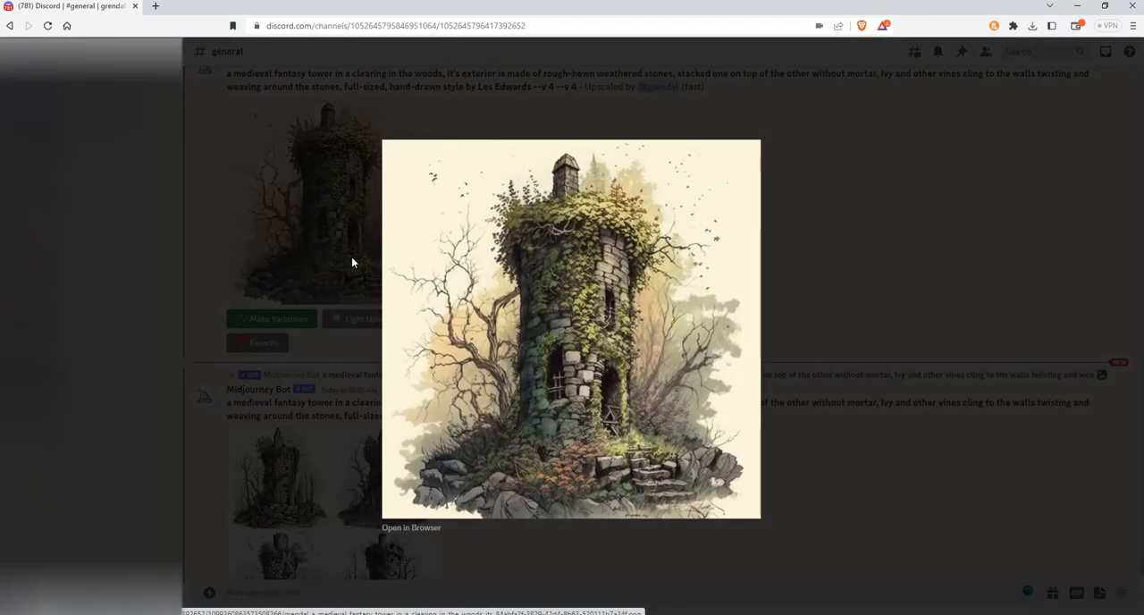
left_click(415, 527)
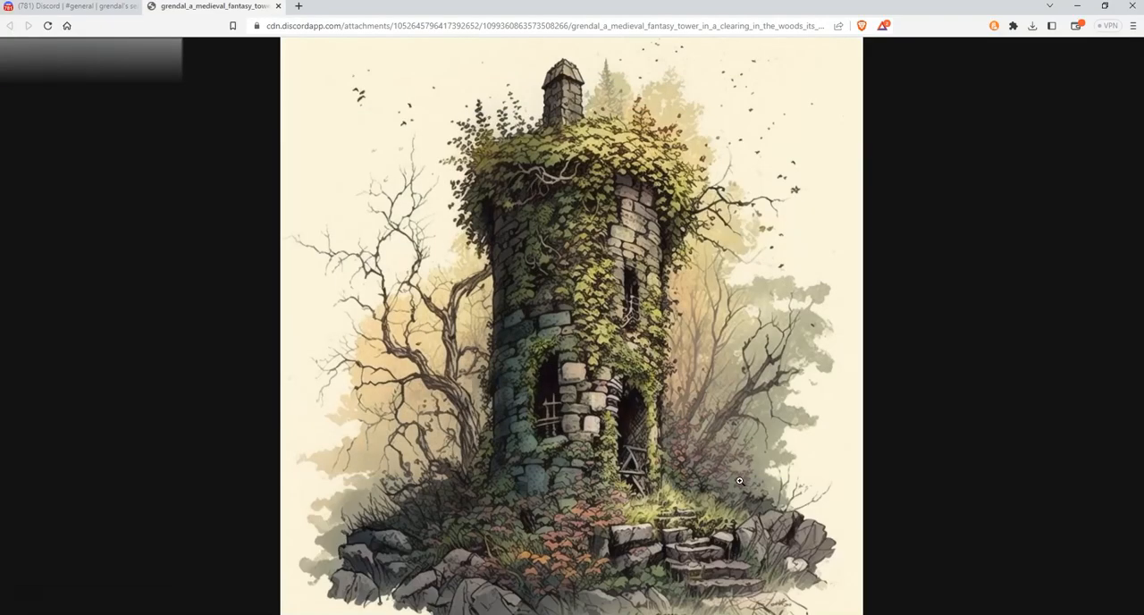